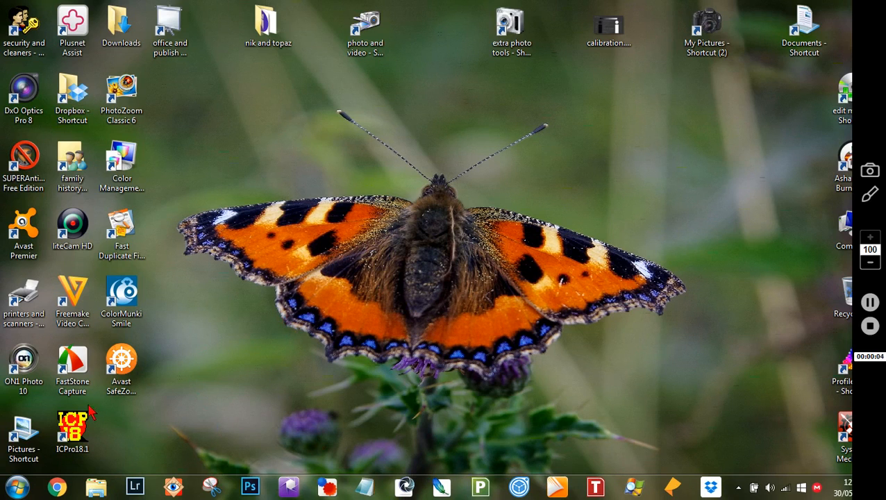
Open the Pictures library in a maximized window and go into the rename folder.
{"action": "double_click", "coordinate": [20, 436]}
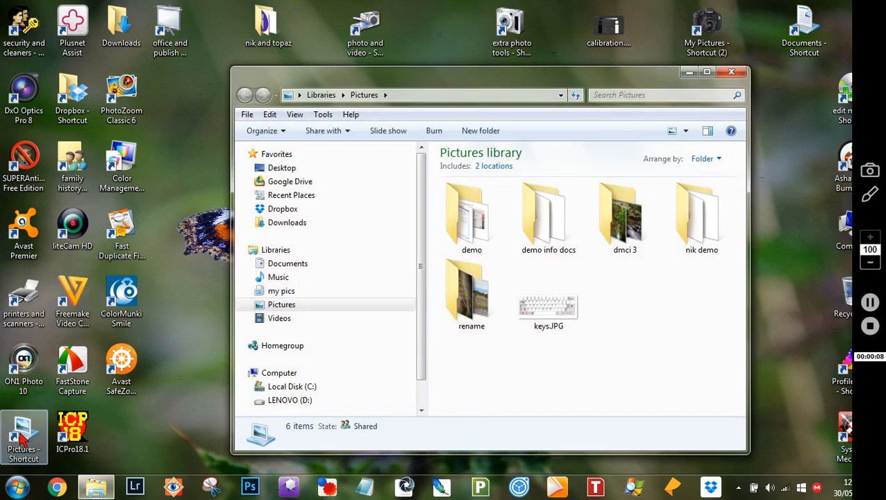
{"action": "left_click_drag", "start_coordinate": [504, 75], "coordinate": [373, 53]}
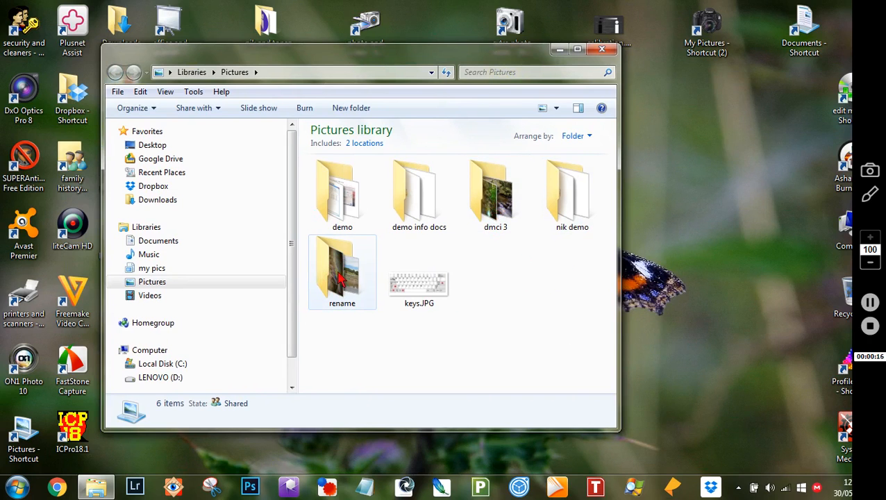
{"action": "left_click", "coordinate": [577, 50]}
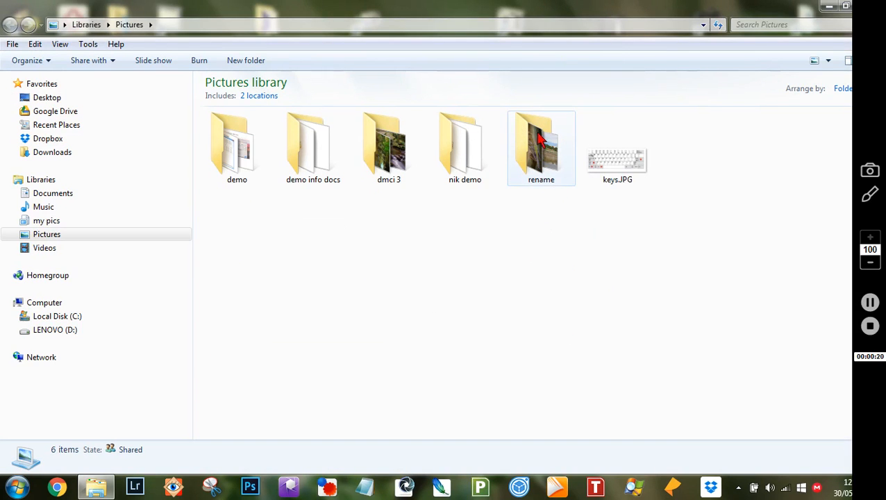
{"action": "mouse_move", "coordinate": [547, 158]}
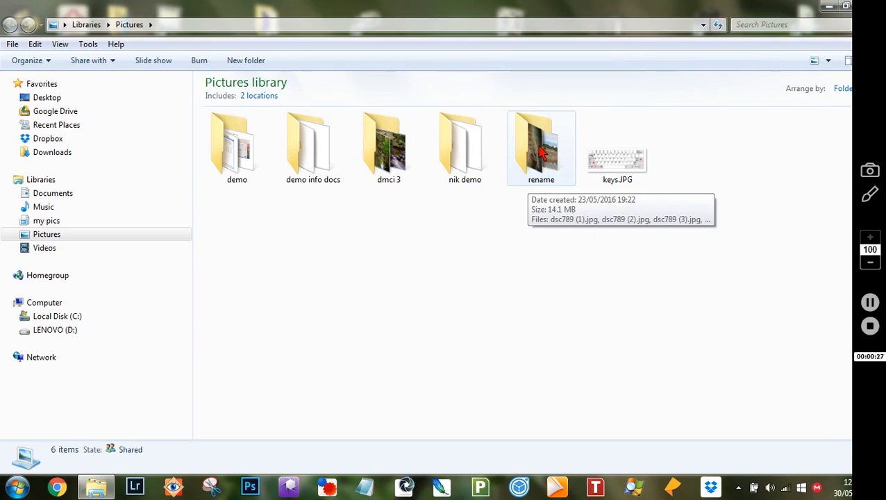
{"action": "double_click", "coordinate": [541, 153]}
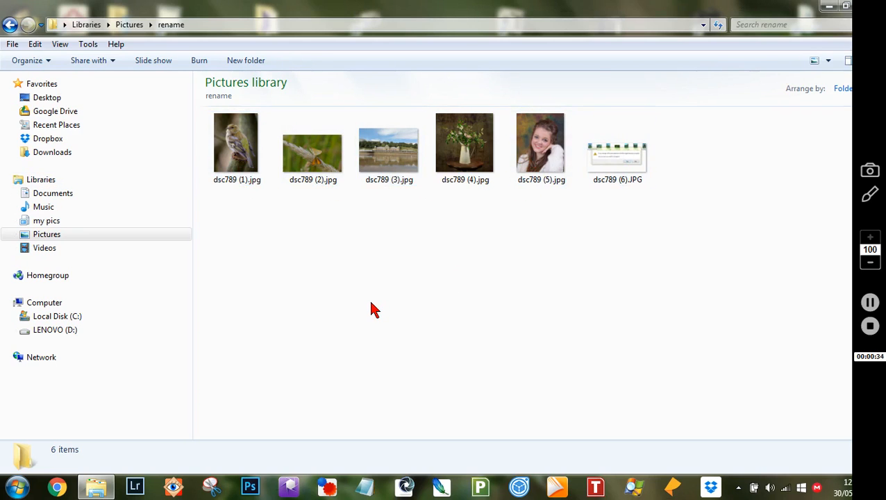
Display the six dsc789 photos as Extra Large Icons.
{"action": "left_click", "coordinate": [830, 64]}
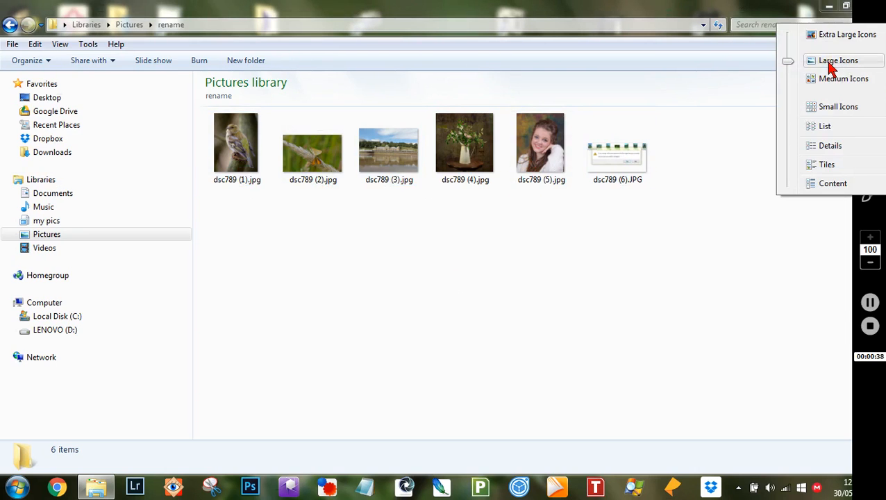
{"action": "left_click", "coordinate": [812, 36]}
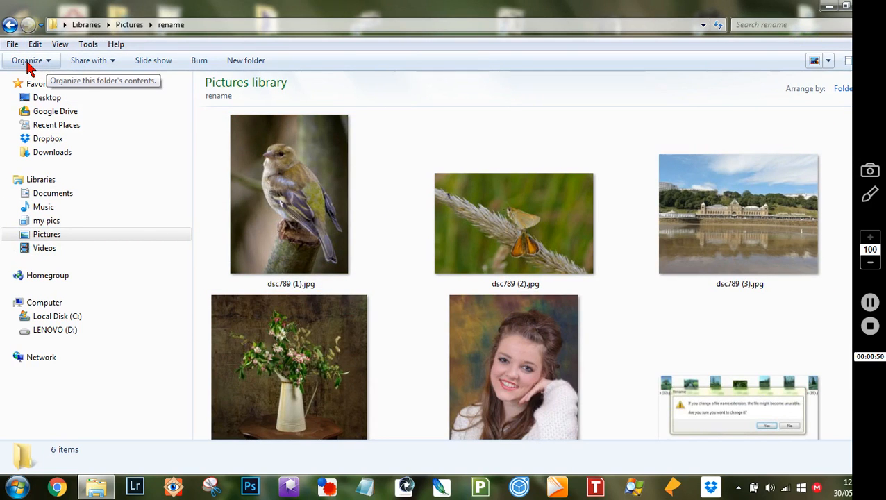
{"action": "left_click", "coordinate": [28, 62]}
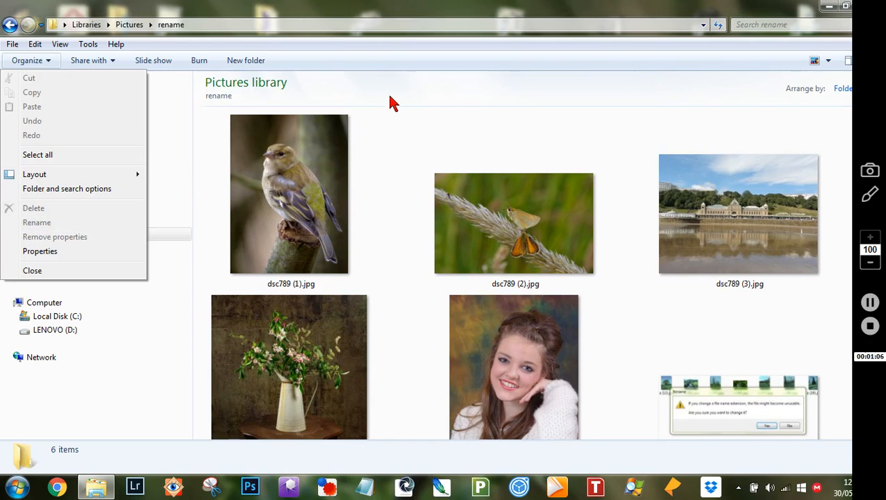
Select dsc789 (1).jpg to check Organize's options, then leave nothing selected.
{"action": "left_click", "coordinate": [406, 126]}
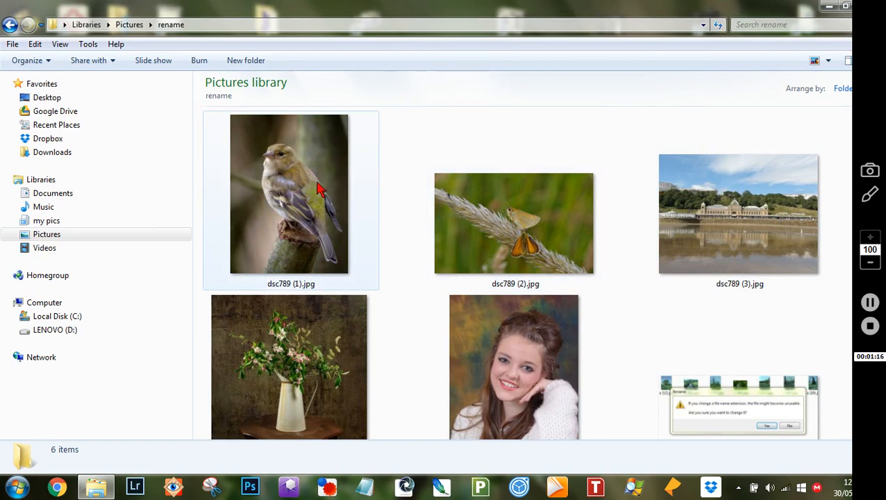
{"action": "left_click", "coordinate": [290, 175]}
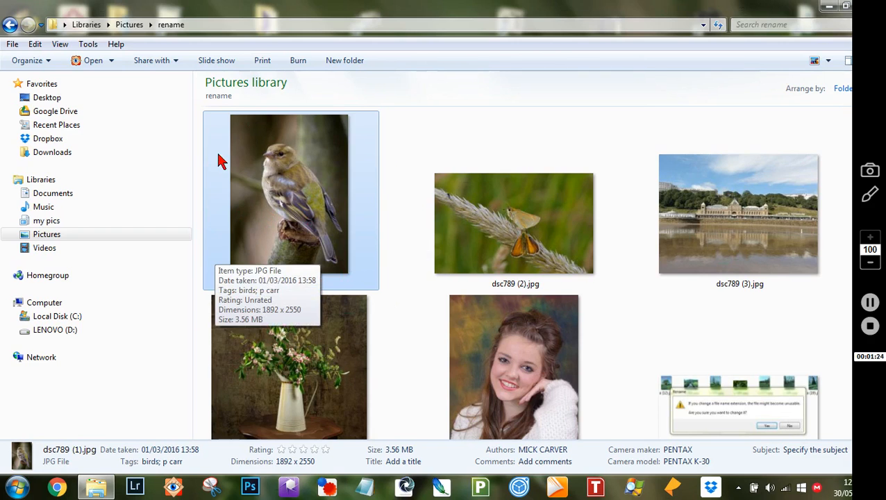
{"action": "left_click", "coordinate": [26, 64]}
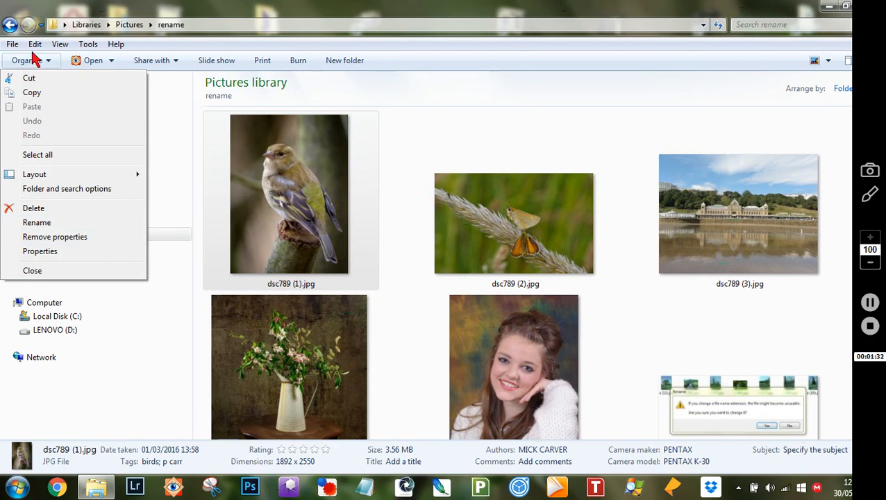
{"action": "left_click", "coordinate": [406, 134]}
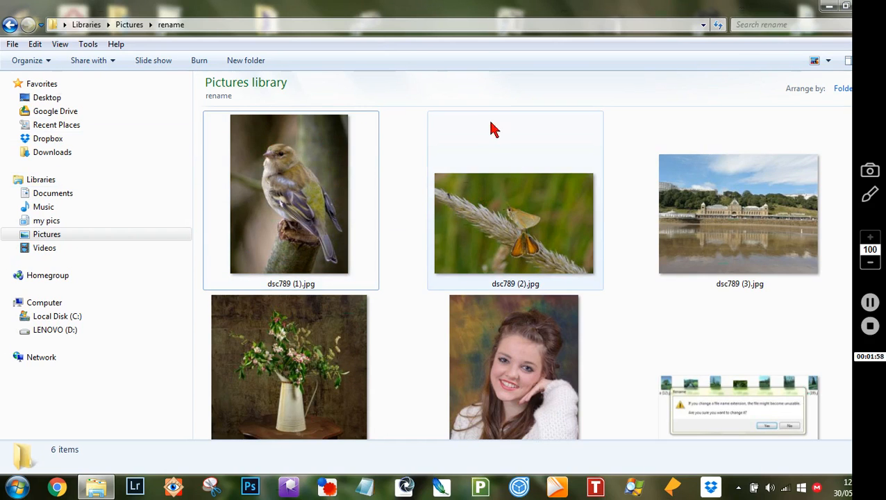
{"action": "right_click", "coordinate": [283, 141]}
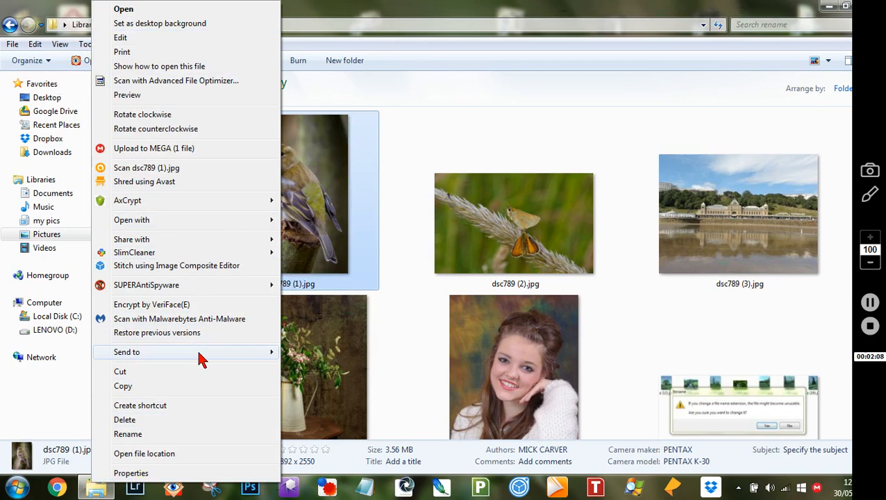
{"action": "mouse_move", "coordinate": [202, 358]}
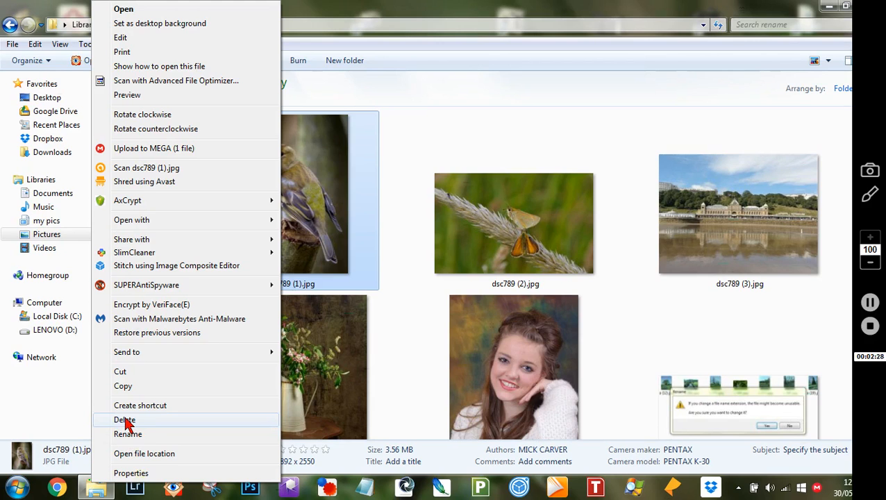
{"action": "left_click", "coordinate": [125, 420]}
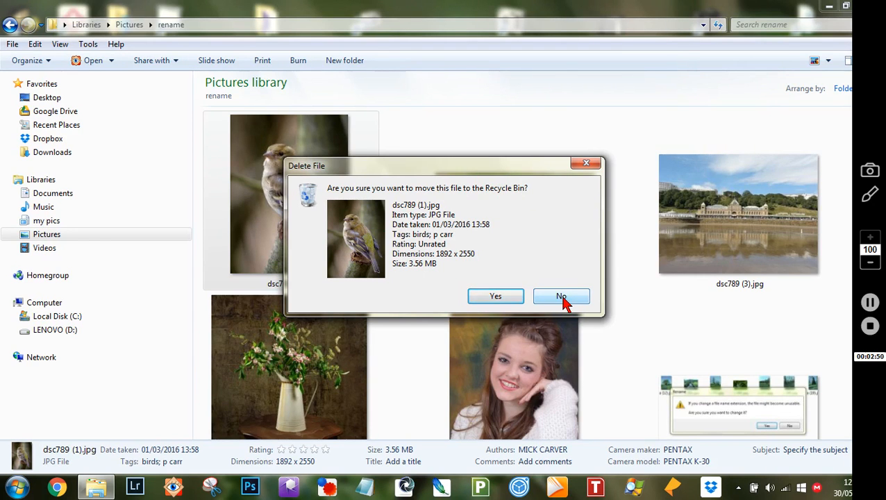
{"action": "left_click", "coordinate": [561, 297]}
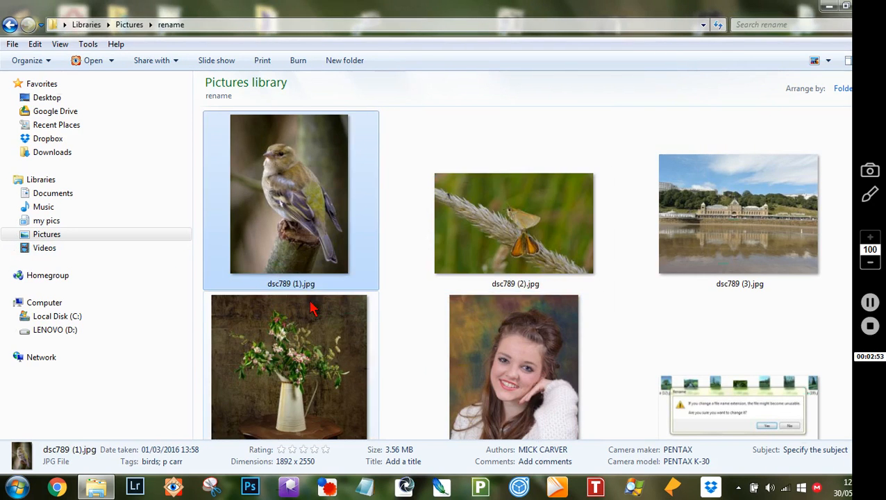
Rename the first photo, dsc789 (1).jpg, to bird.jpg.
{"action": "mouse_move", "coordinate": [299, 163]}
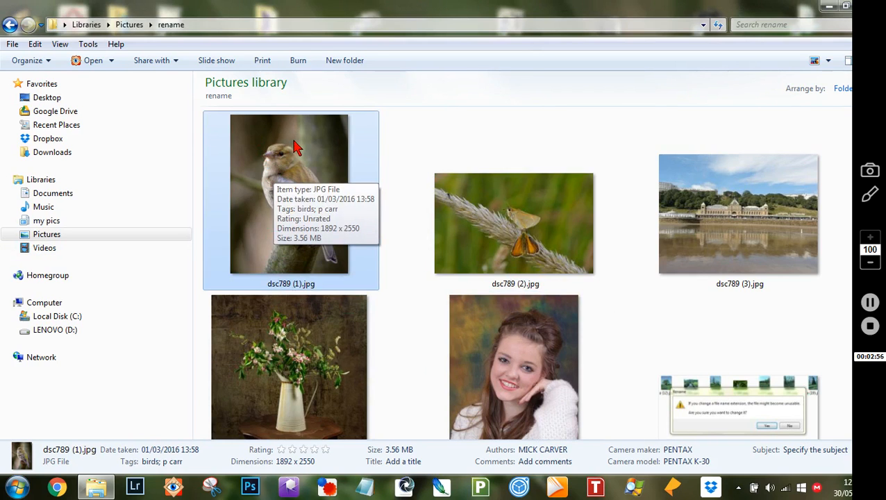
{"action": "right_click", "coordinate": [295, 151]}
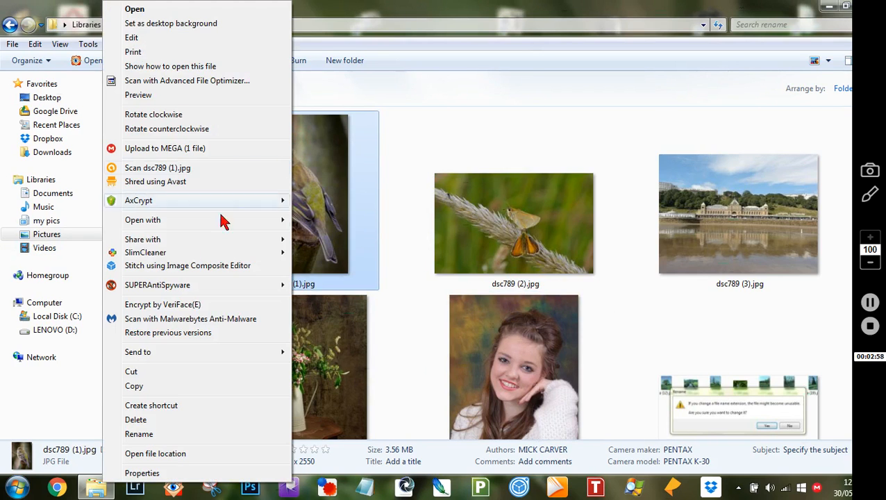
{"action": "left_click", "coordinate": [143, 434]}
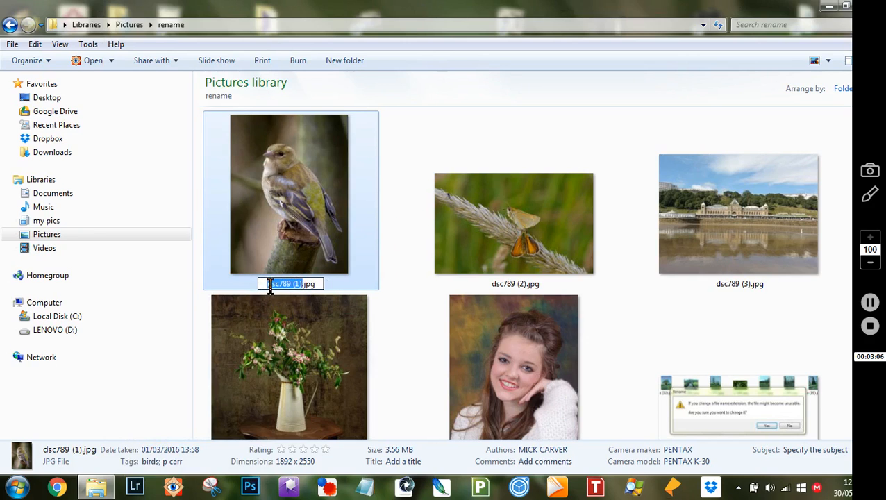
{"action": "mouse_move", "coordinate": [263, 283]}
{"action": "left_mouse_down"}
{"action": "mouse_move", "coordinate": [300, 280]}
{"action": "mouse_move", "coordinate": [270, 281]}
{"action": "left_mouse_up"}
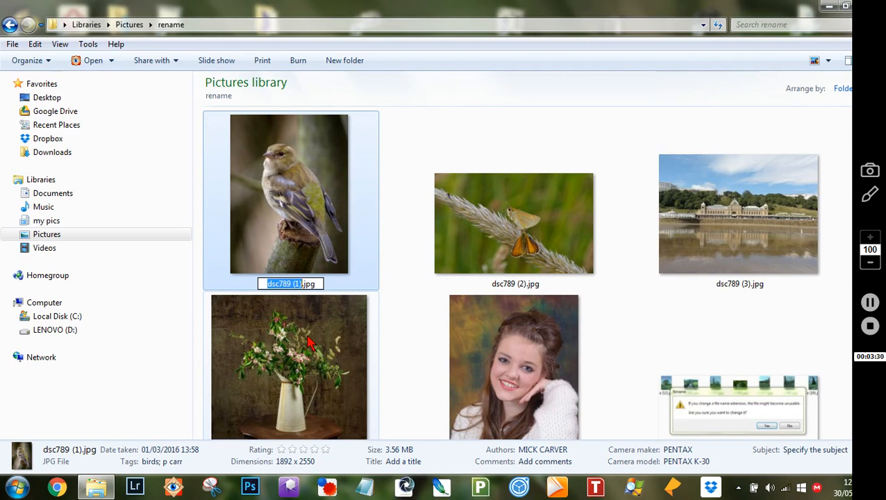
{"action": "type", "text": "bird"}
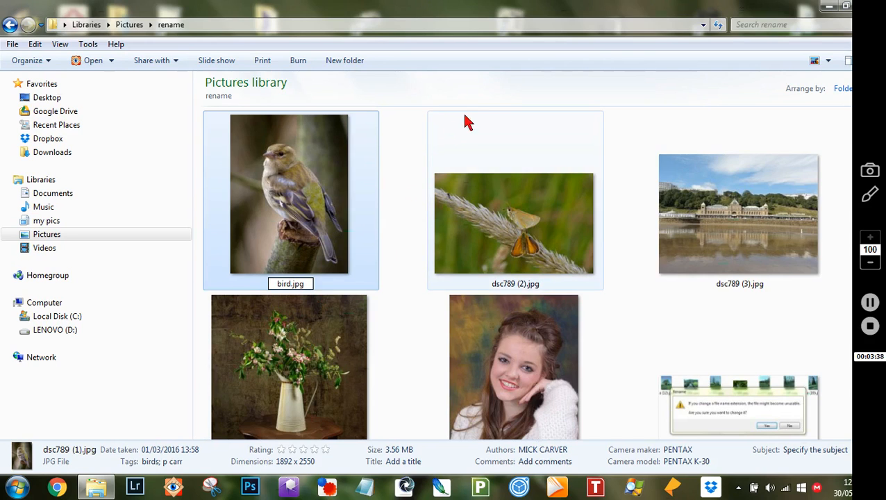
{"action": "left_click", "coordinate": [407, 124]}
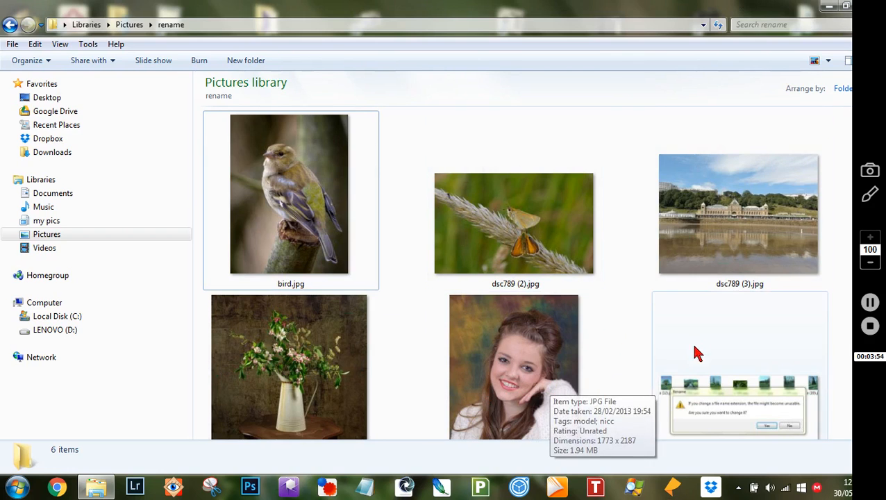
Switch to Large Icons view and open dsc789 (6).JPG in the image viewer.
{"action": "left_click", "coordinate": [829, 61]}
{"action": "left_click", "coordinate": [832, 81]}
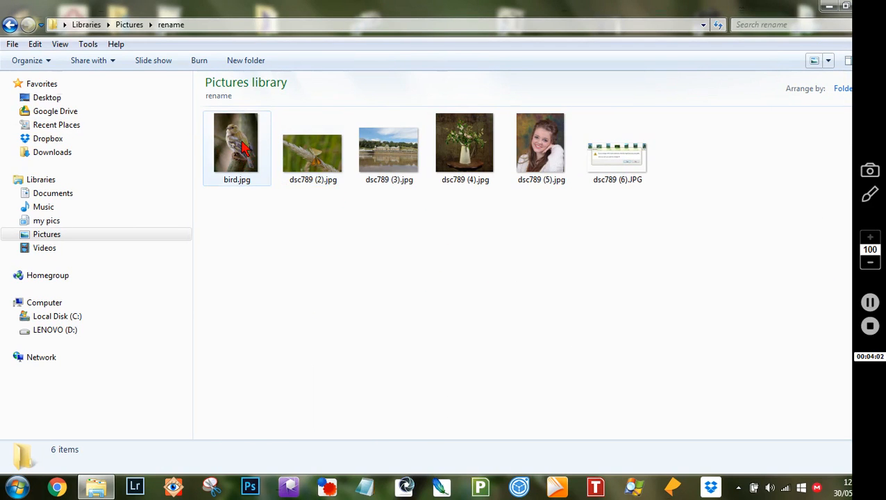
{"action": "mouse_move", "coordinate": [242, 146]}
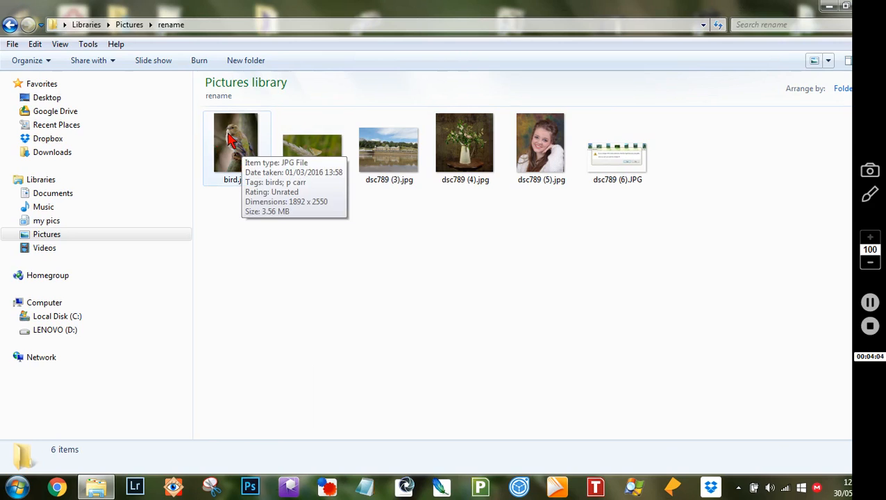
{"action": "left_click", "coordinate": [228, 134]}
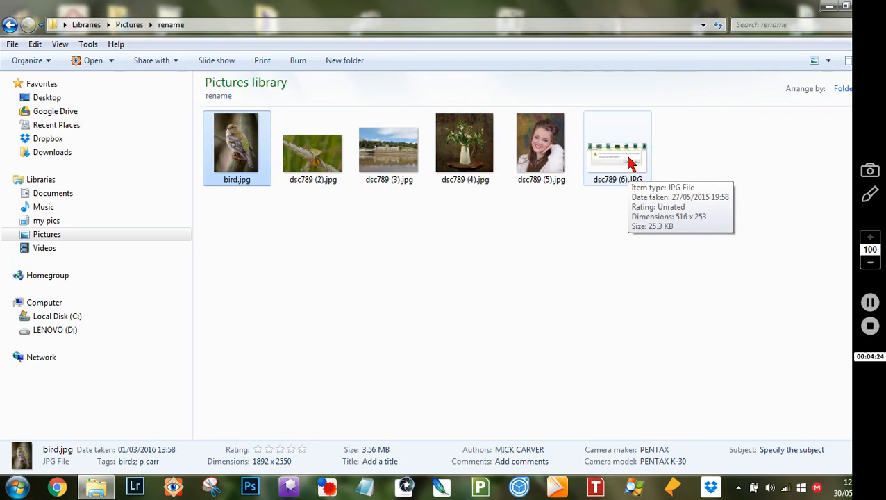
{"action": "double_click", "coordinate": [630, 161]}
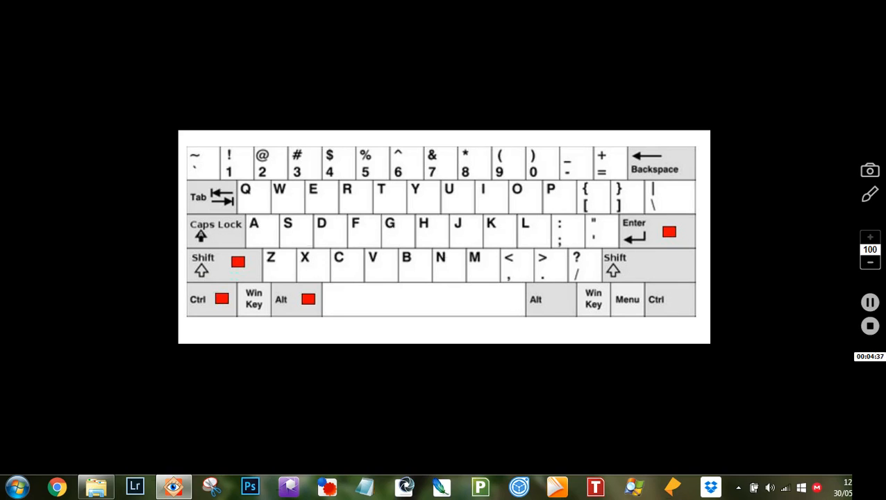
Exit the full-screen view of the keyboard diagram with Esc.
{"action": "key", "text": "Escape"}
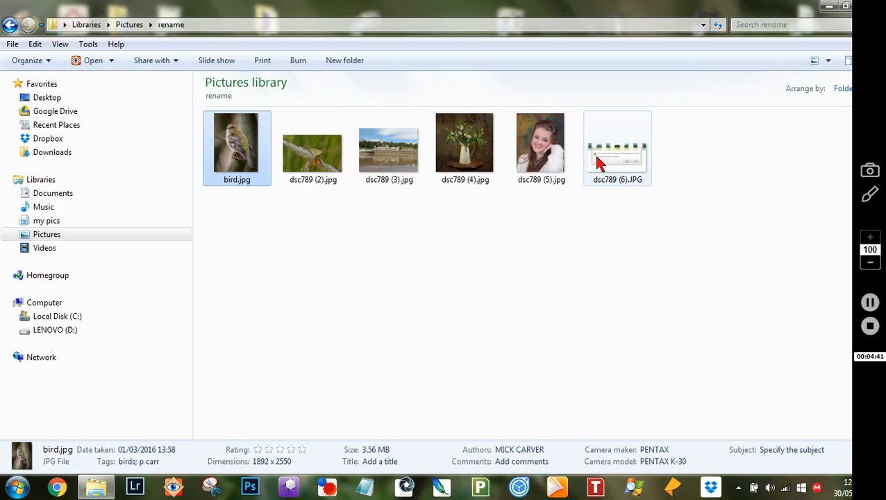
Batch-rename all six photos to hols 2016, numbered (1) through (6).
{"action": "key", "text": "ctrl+a"}
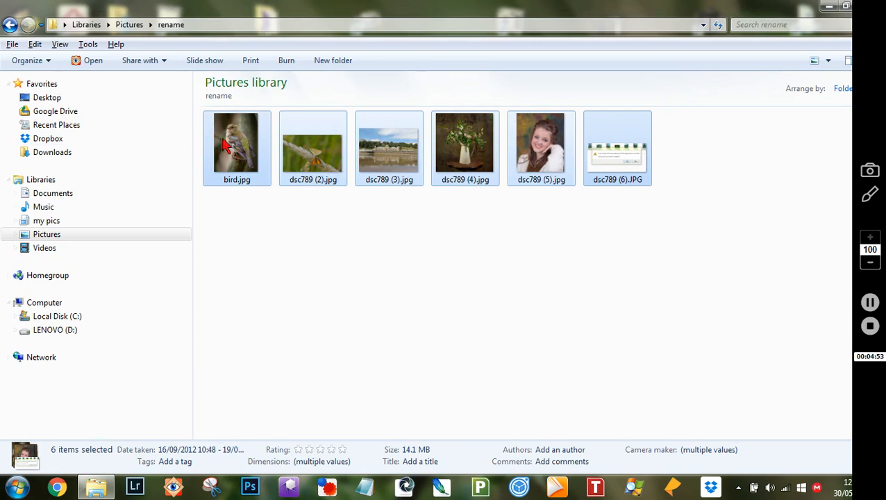
{"action": "right_click", "coordinate": [234, 140]}
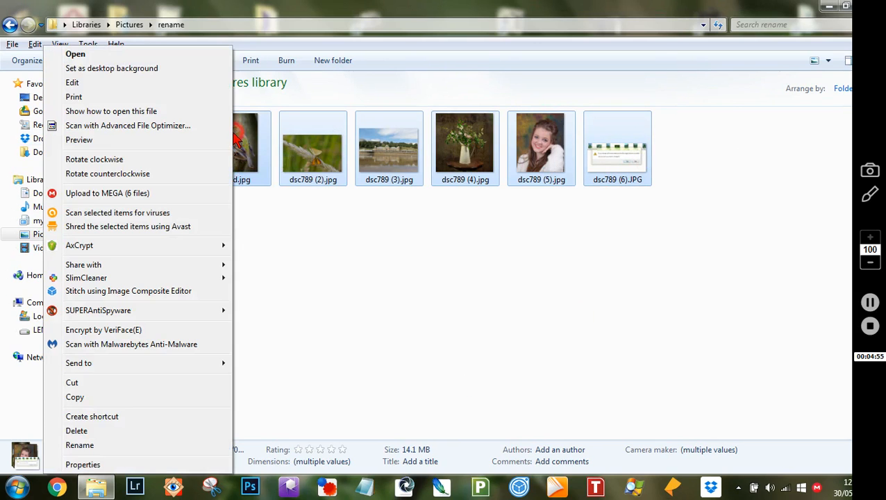
{"action": "left_click", "coordinate": [79, 445]}
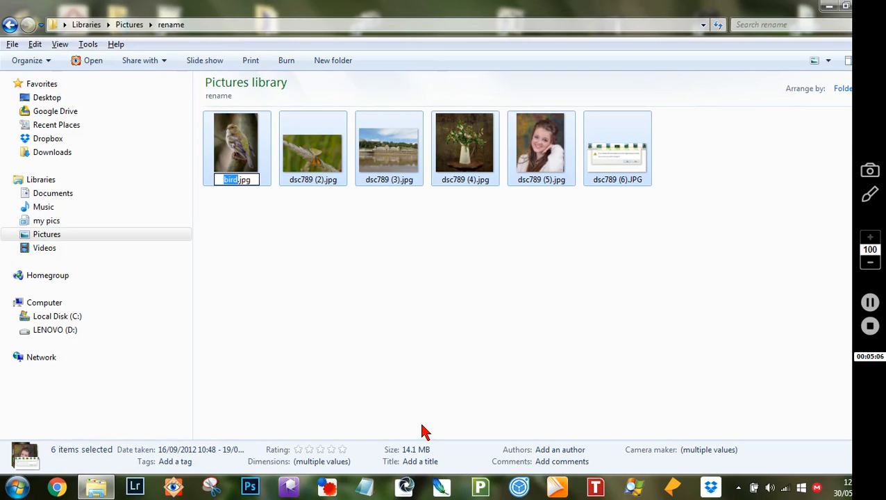
{"action": "type", "text": "h"}
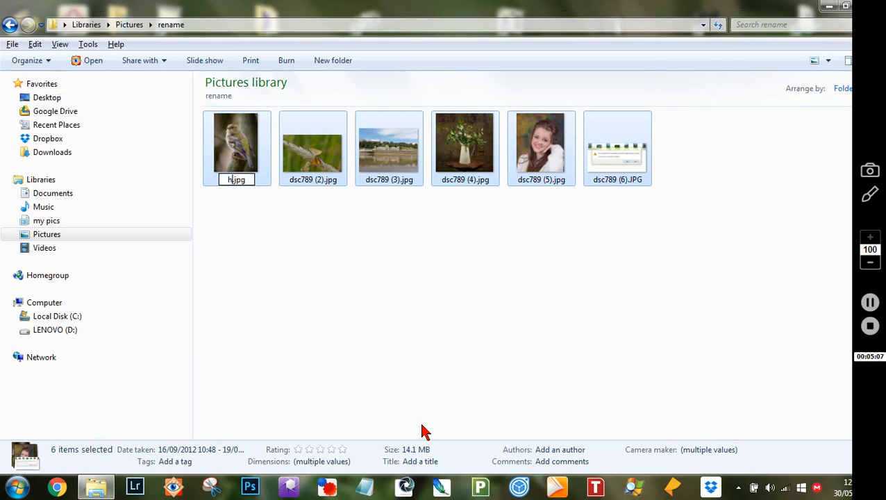
{"action": "type", "text": "ols 2016"}
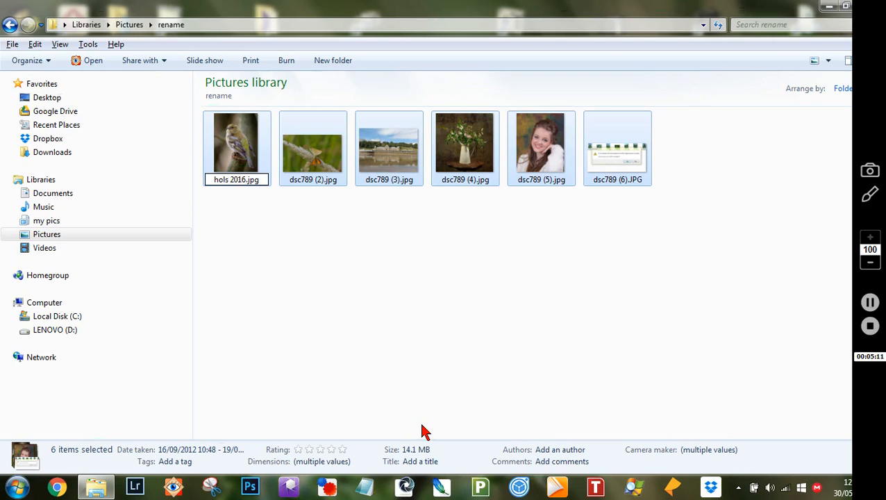
{"action": "left_click", "coordinate": [389, 277]}
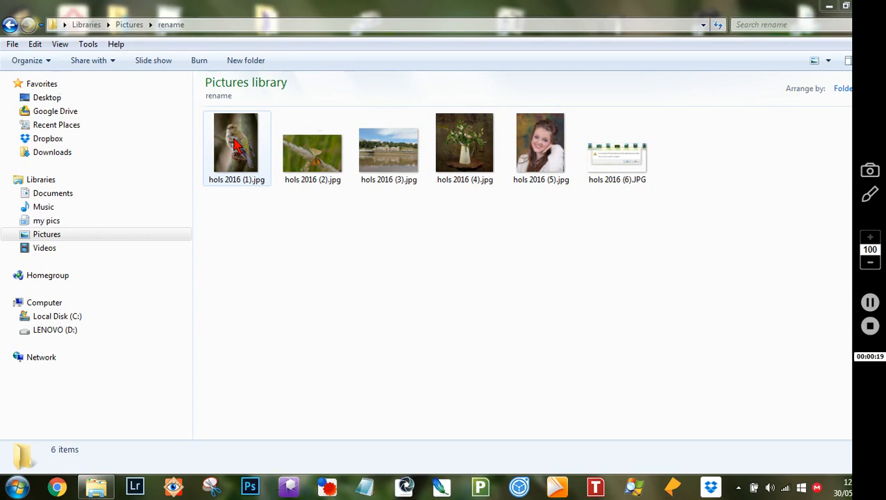
Select hols 2016 (1).jpg together with hols 2016 (4).jpg.
{"action": "left_click", "coordinate": [231, 139]}
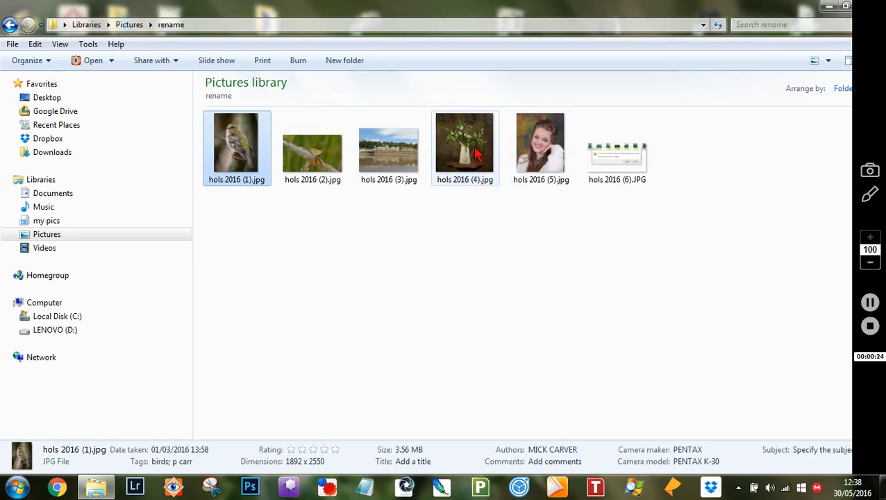
{"action": "mouse_move", "coordinate": [470, 144]}
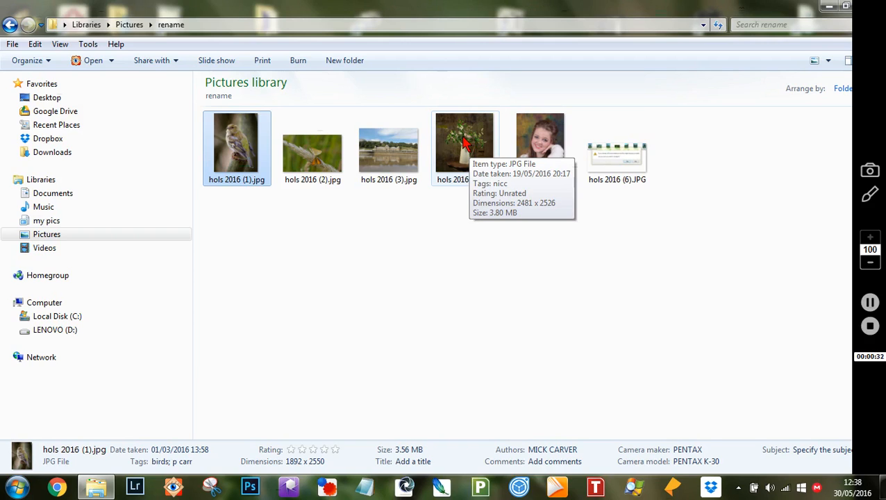
{"action": "left_click", "coordinate": [463, 143], "text": "ctrl"}
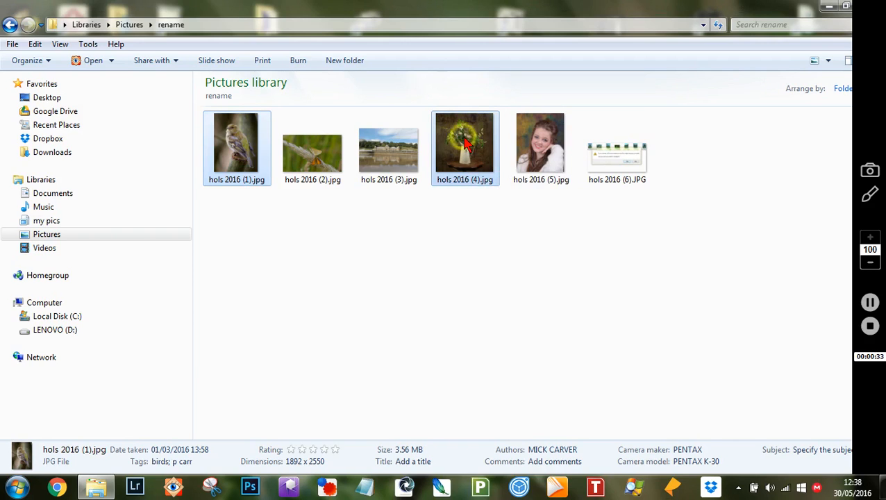
Add hols 2016 (6).JPG to the selection of (1) and (4) and bring up their actions menu.
{"action": "double_click", "coordinate": [640, 165]}
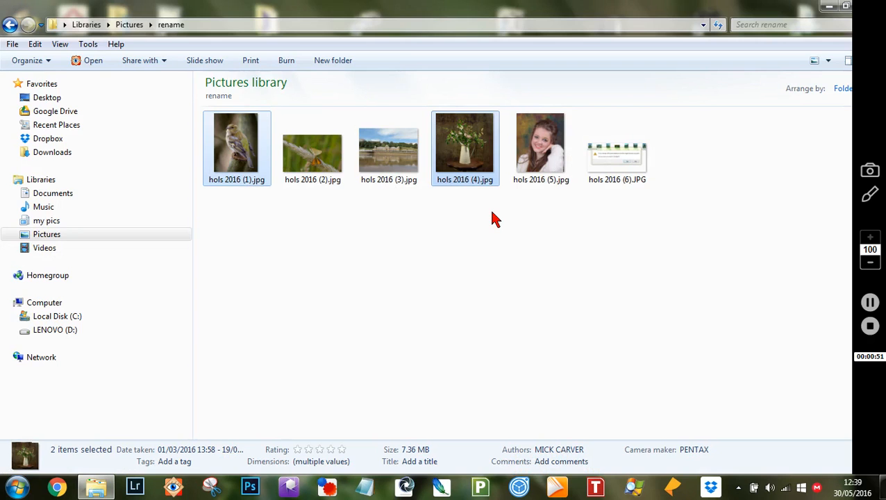
{"action": "left_click", "coordinate": [621, 177], "text": "ctrl"}
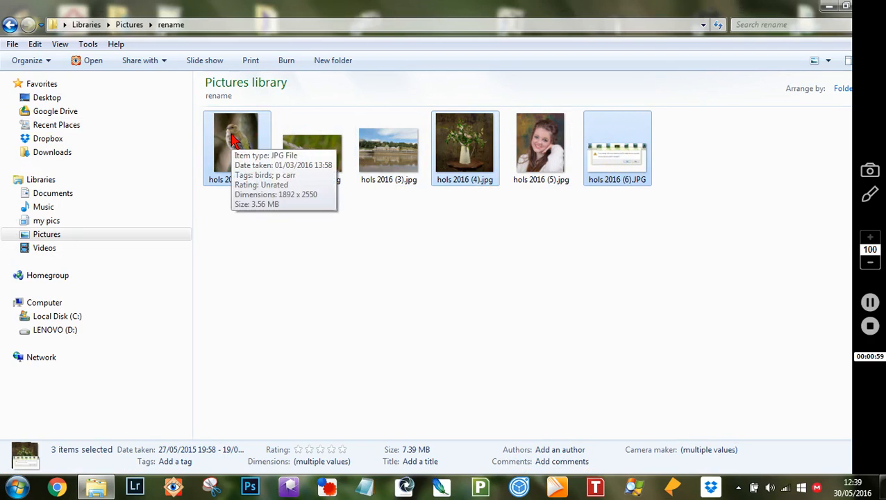
{"action": "right_click", "coordinate": [234, 139]}
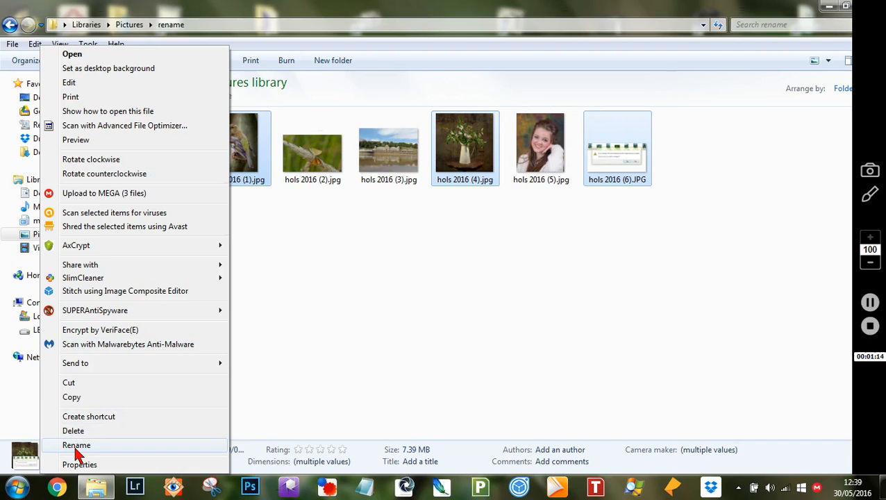
Cut hols 2016 (1), (4) and (6) for moving.
{"action": "left_click", "coordinate": [68, 383]}
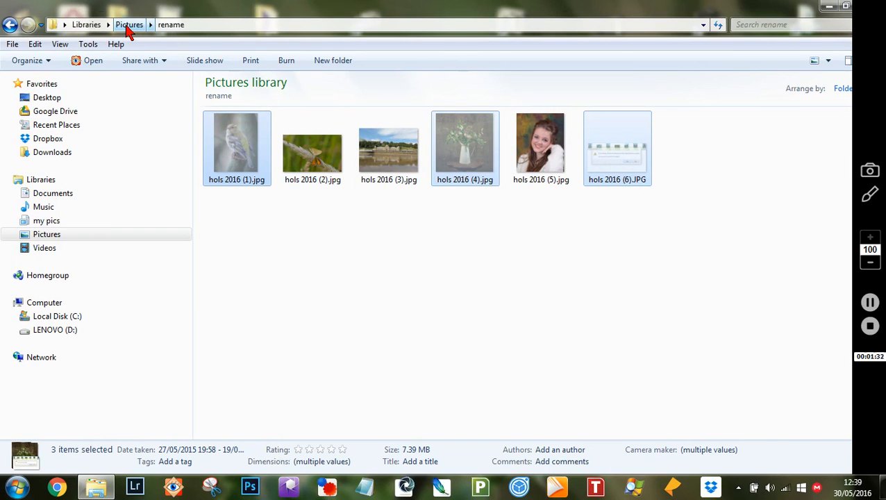
Paste the three cut photos into the Pictures library, giving it nine items.
{"action": "left_click", "coordinate": [130, 26]}
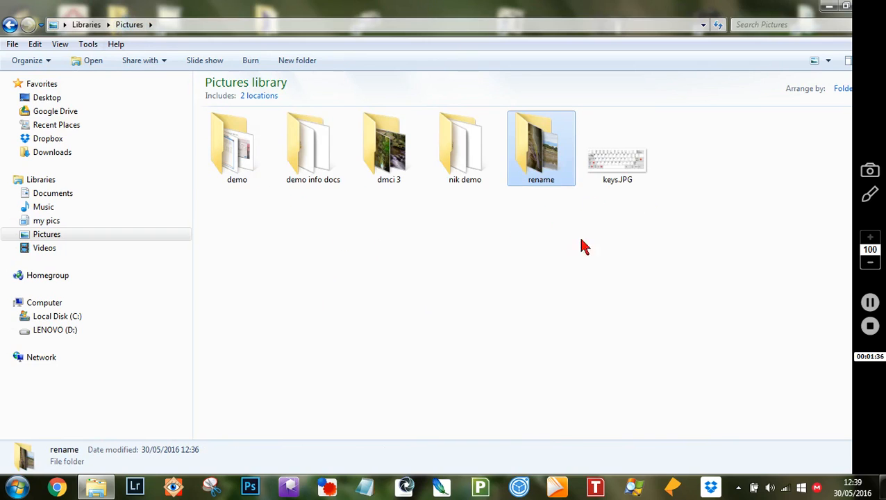
{"action": "right_click", "coordinate": [415, 322]}
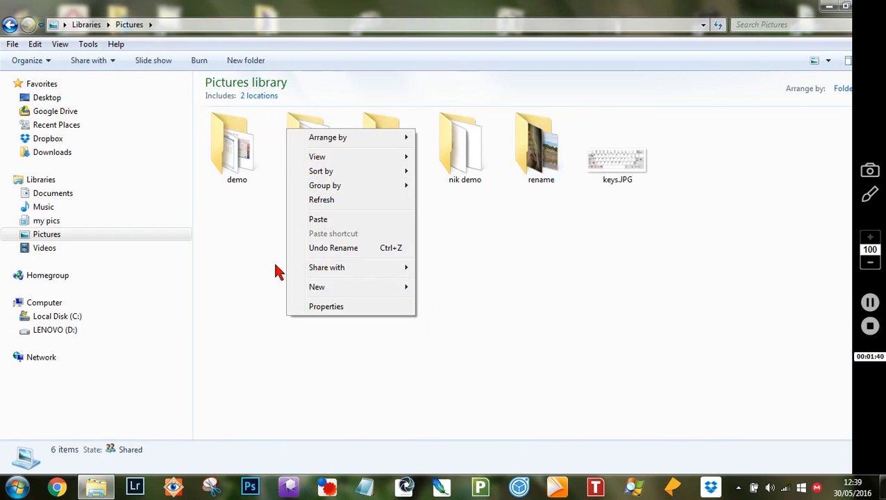
{"action": "left_click", "coordinate": [317, 219]}
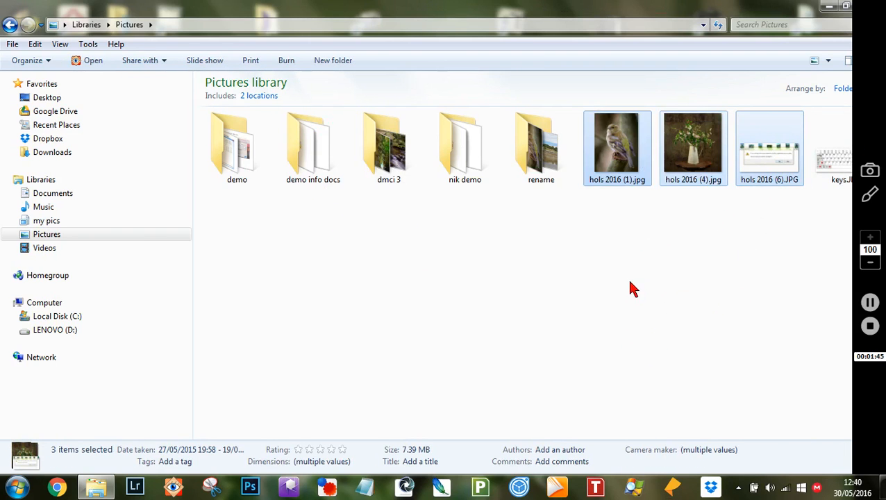
{"action": "left_click", "coordinate": [631, 288]}
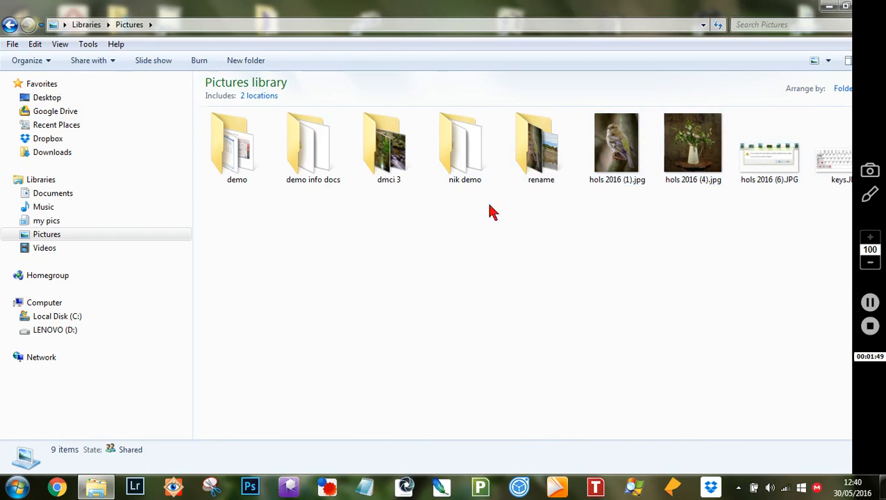
Check the rename folder, then cut hols 2016 (1), (4) and (6) from the Pictures library.
{"action": "double_click", "coordinate": [544, 153]}
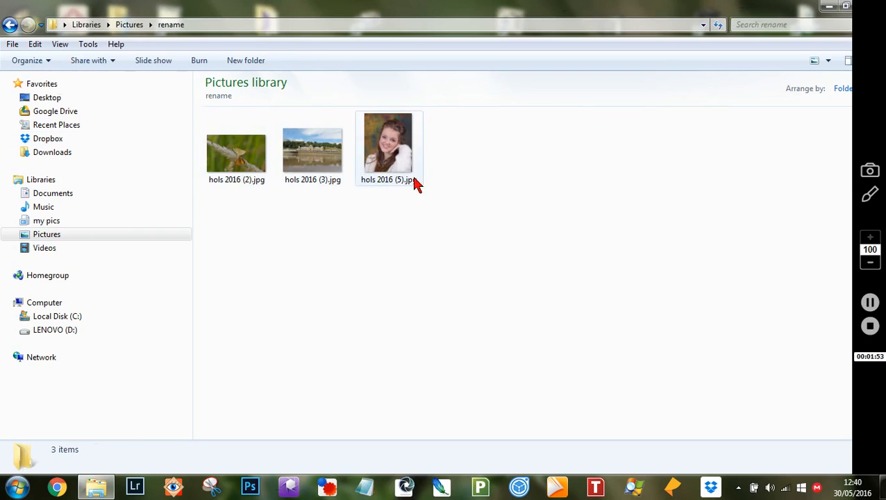
{"action": "left_click", "coordinate": [9, 26]}
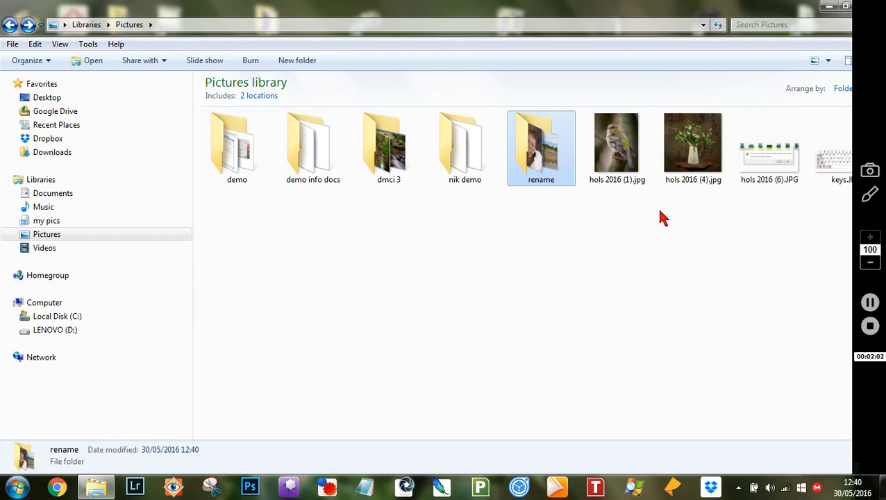
{"action": "left_click", "coordinate": [616, 164]}
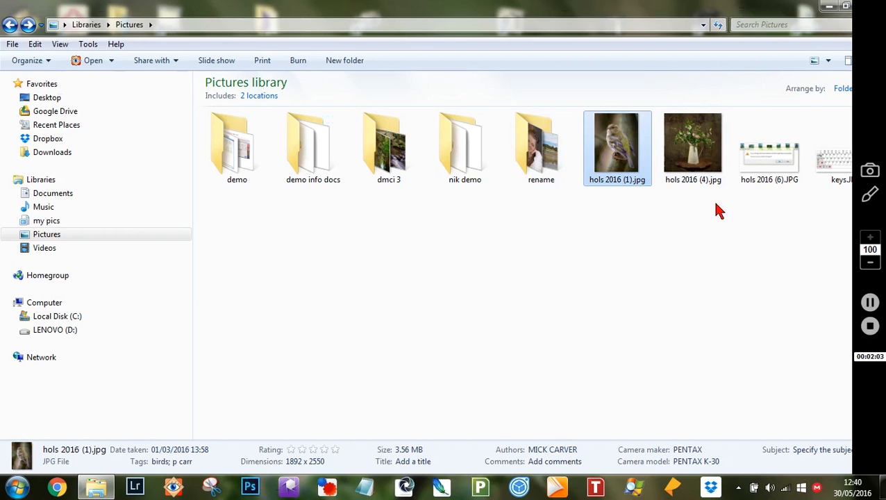
{"action": "left_click", "coordinate": [779, 167], "text": "shift"}
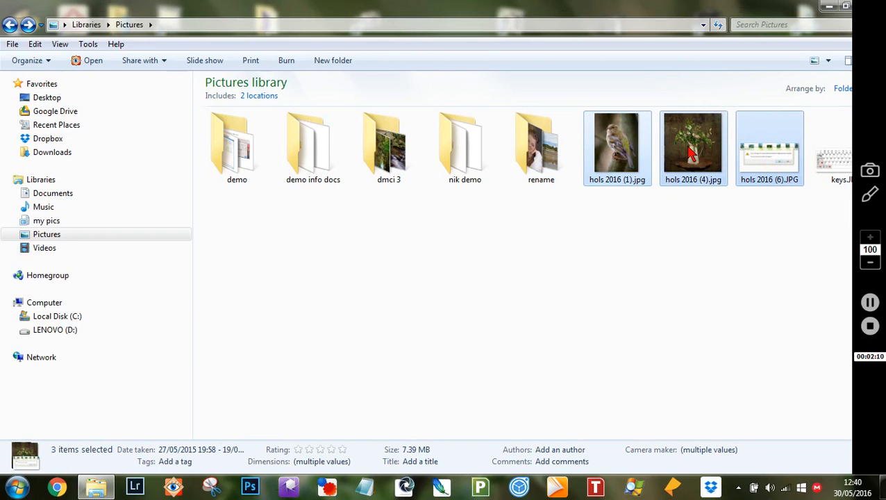
{"action": "right_click", "coordinate": [743, 126]}
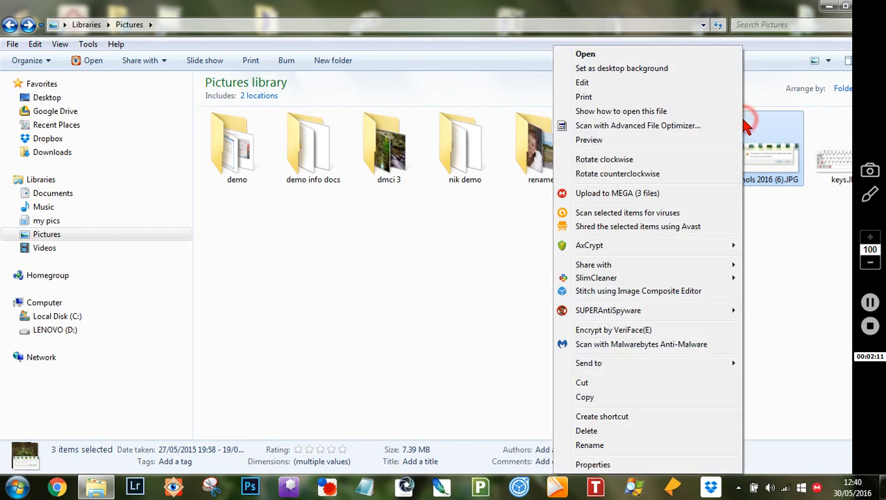
{"action": "left_click", "coordinate": [592, 390]}
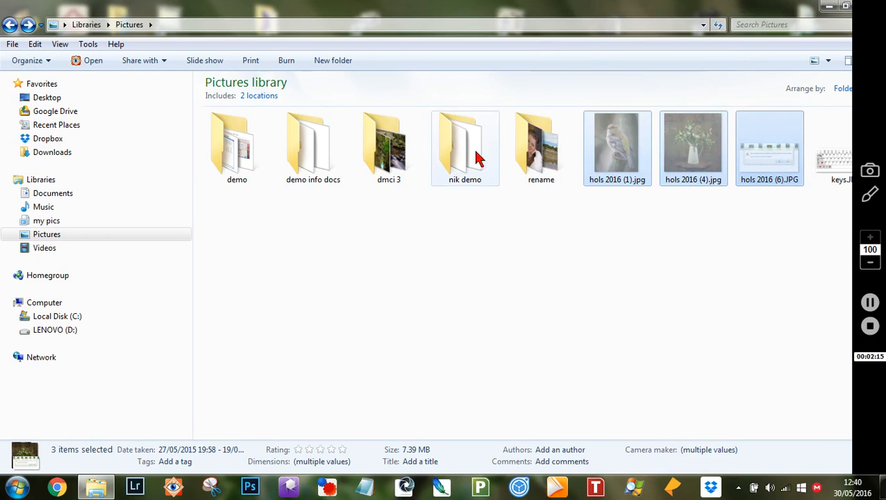
Paste the three hols photos into the rename folder.
{"action": "double_click", "coordinate": [537, 138]}
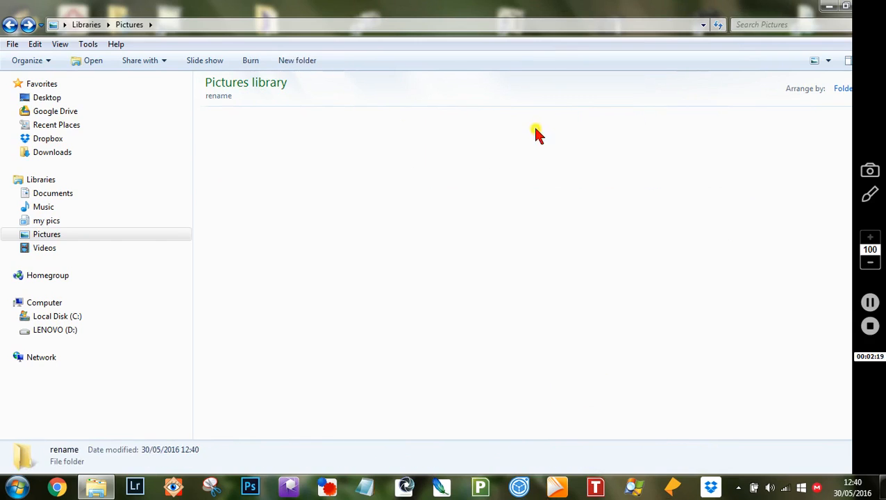
{"action": "right_click", "coordinate": [426, 233]}
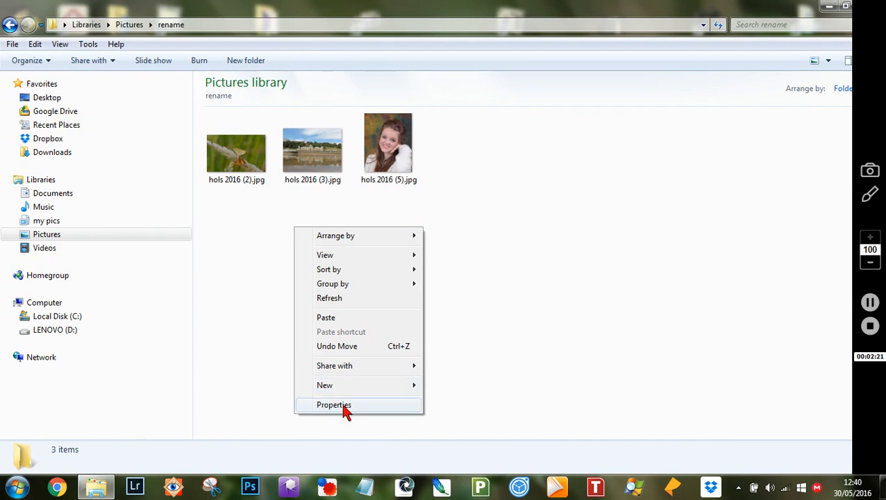
{"action": "left_click", "coordinate": [326, 318]}
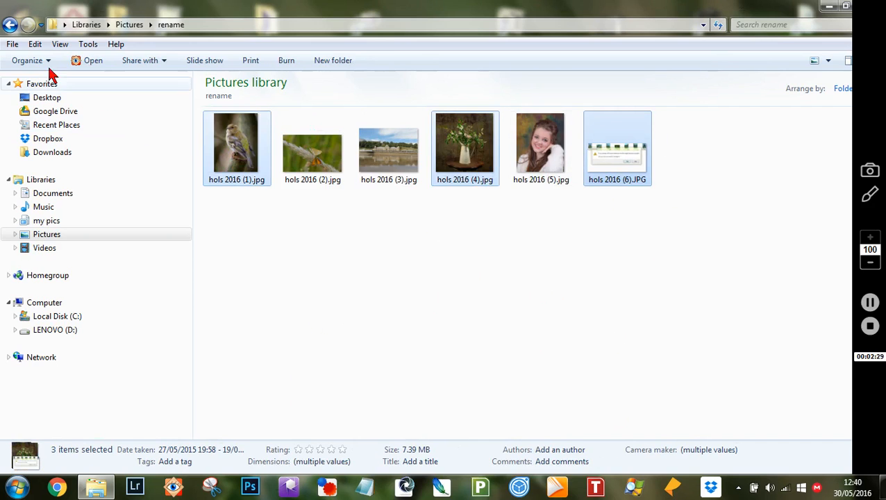
Return to the Pictures library and abandon a rename of the rename folder, keeping its name.
{"action": "left_click", "coordinate": [9, 25]}
{"action": "left_click", "coordinate": [514, 312]}
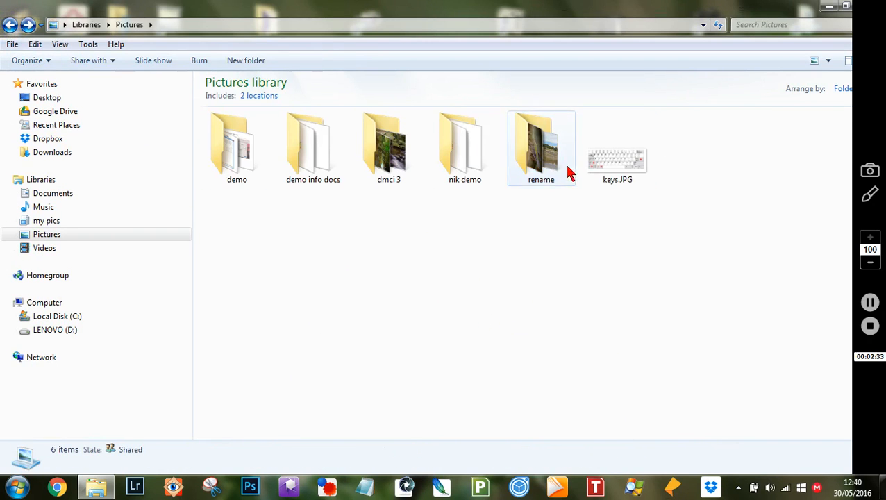
{"action": "mouse_move", "coordinate": [544, 154]}
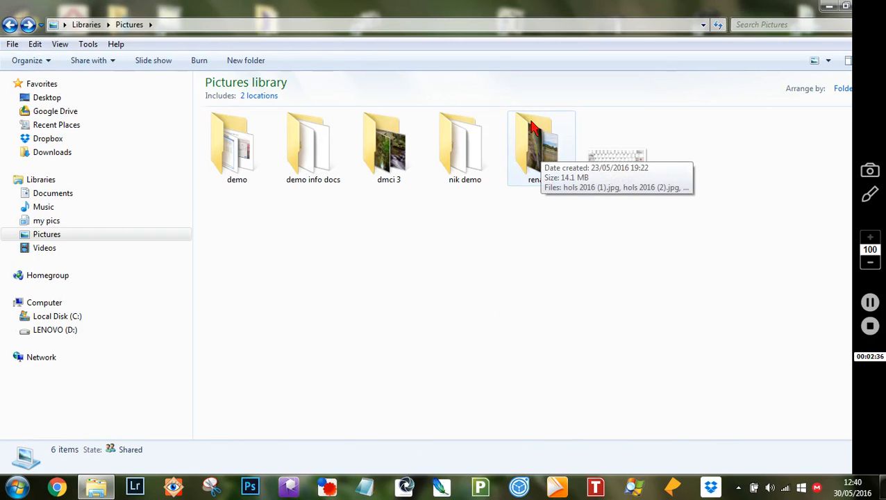
{"action": "right_click", "coordinate": [528, 144]}
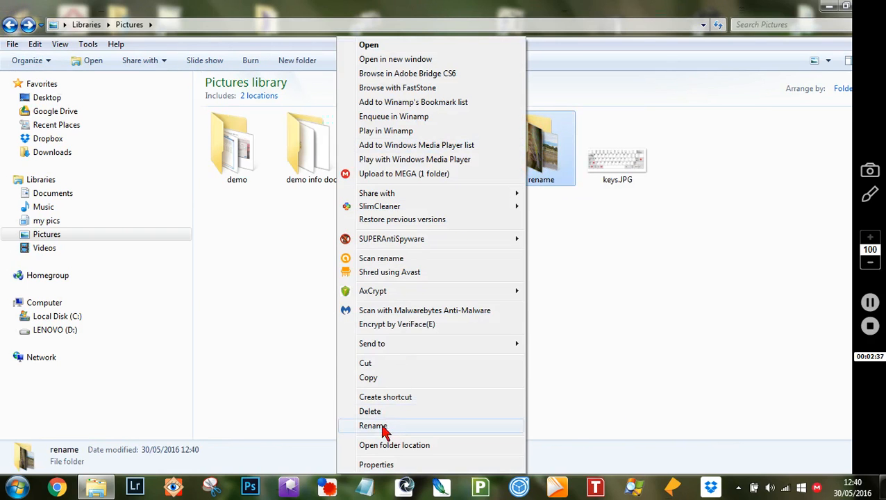
{"action": "left_click", "coordinate": [375, 426]}
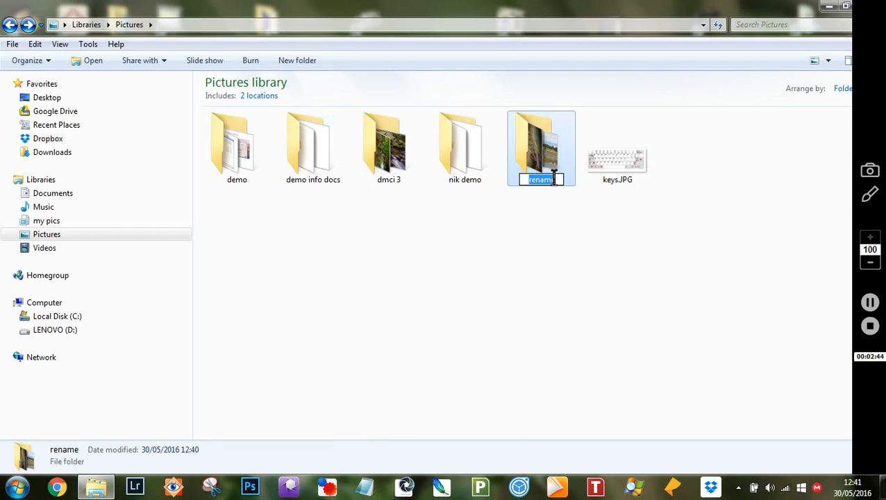
{"action": "left_click", "coordinate": [534, 278]}
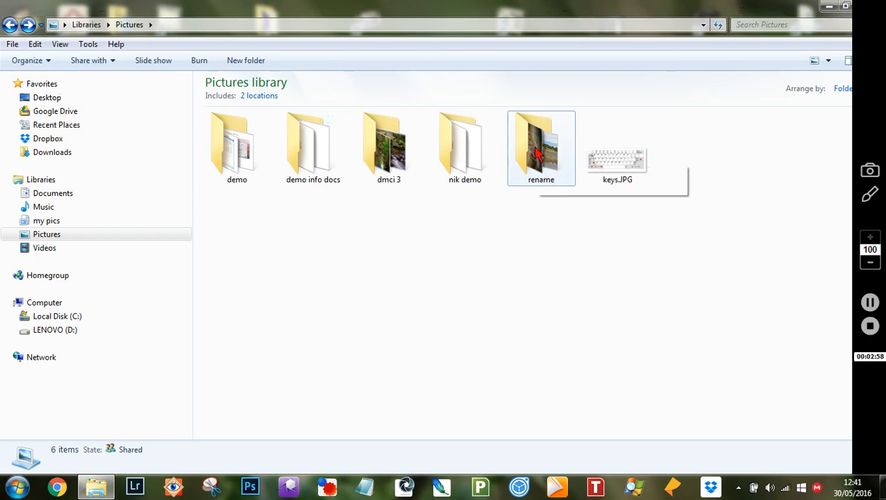
Show the rename folder's photos as Extra Large Icons.
{"action": "double_click", "coordinate": [538, 154]}
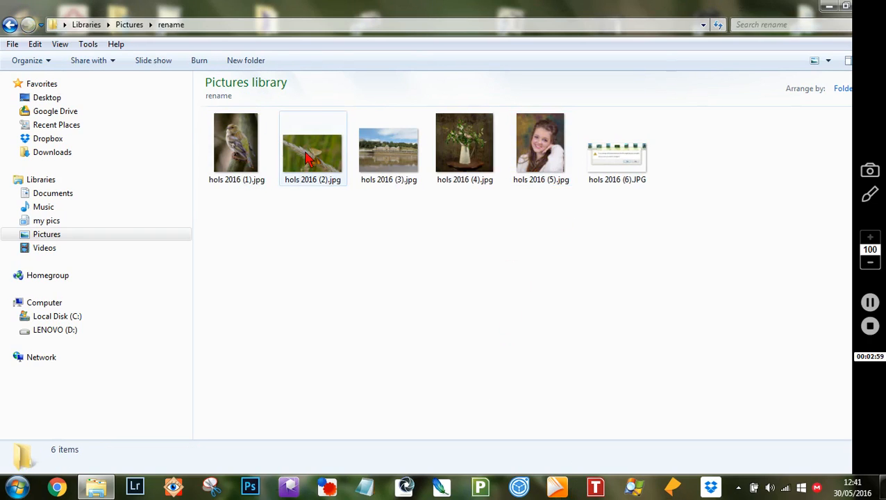
{"action": "mouse_move", "coordinate": [236, 148]}
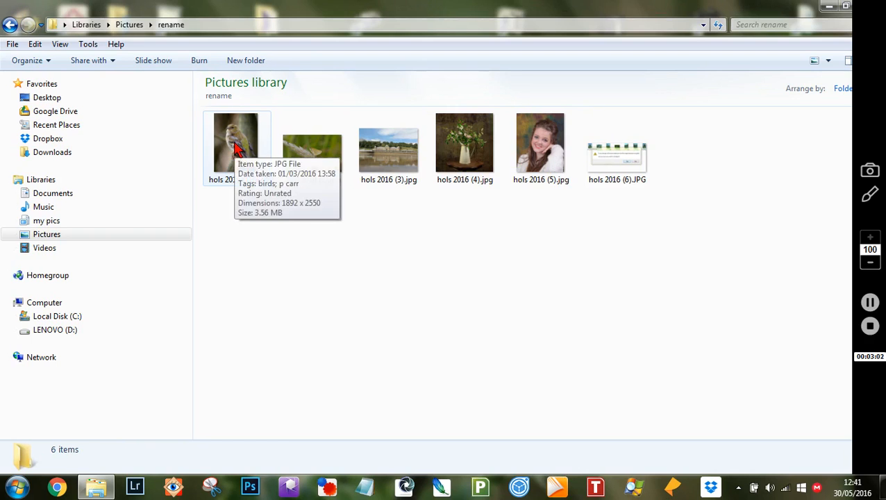
{"action": "left_click", "coordinate": [830, 64]}
{"action": "left_click", "coordinate": [802, 36]}
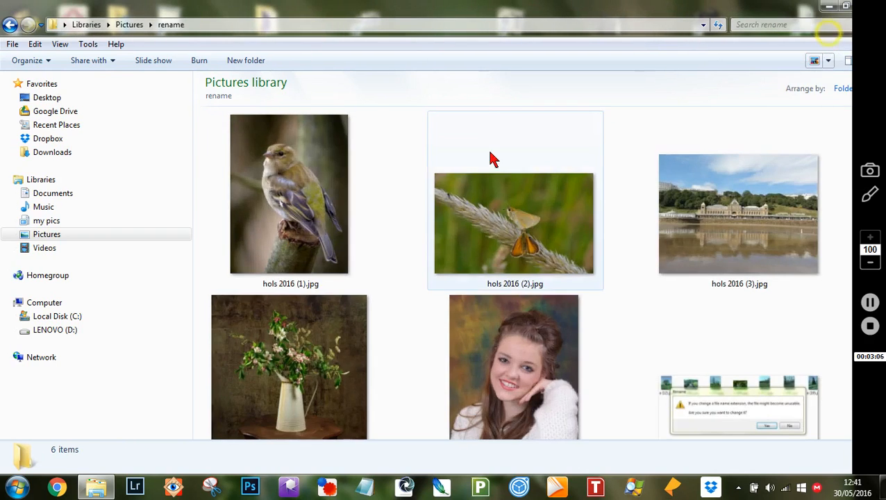
Try renaming hols 2016 (1).jpg to plain 'bird' with no extension.
{"action": "right_click", "coordinate": [303, 207]}
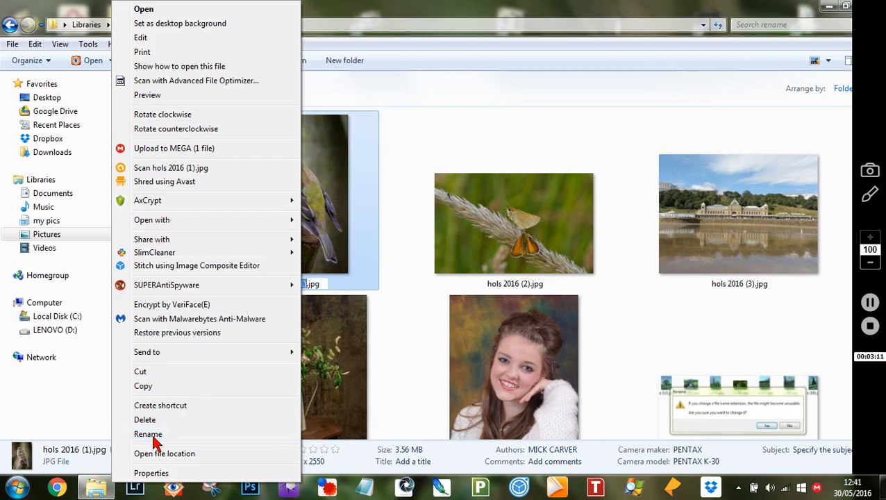
{"action": "left_click", "coordinate": [154, 436]}
{"action": "left_click", "coordinate": [325, 283]}
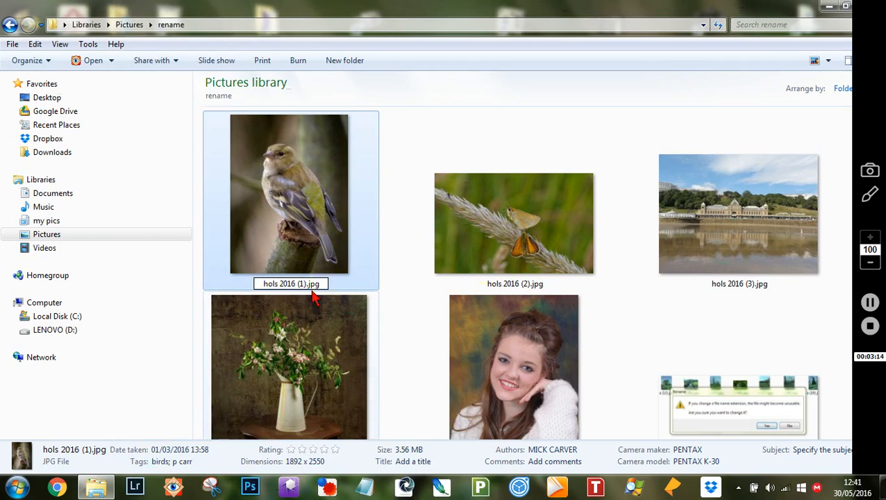
{"action": "key", "text": "BackSpace"}
{"action": "key", "text": "BackSpace"}
{"action": "key", "text": "BackSpace"}
{"action": "key", "text": "BackSpace"}
{"action": "key", "text": "BackSpace"}
{"action": "key", "text": "BackSpace"}
{"action": "key", "text": "BackSpace"}
{"action": "key", "text": "BackSpace"}
{"action": "key", "text": "BackSpace"}
{"action": "key", "text": "BackSpace"}
{"action": "key", "text": "BackSpace"}
{"action": "key", "text": "BackSpace"}
{"action": "key", "text": "BackSpace"}
{"action": "key", "text": "BackSpace"}
{"action": "key", "text": "BackSpace"}
{"action": "key", "text": "BackSpace"}
{"action": "key", "text": "BackSpace"}
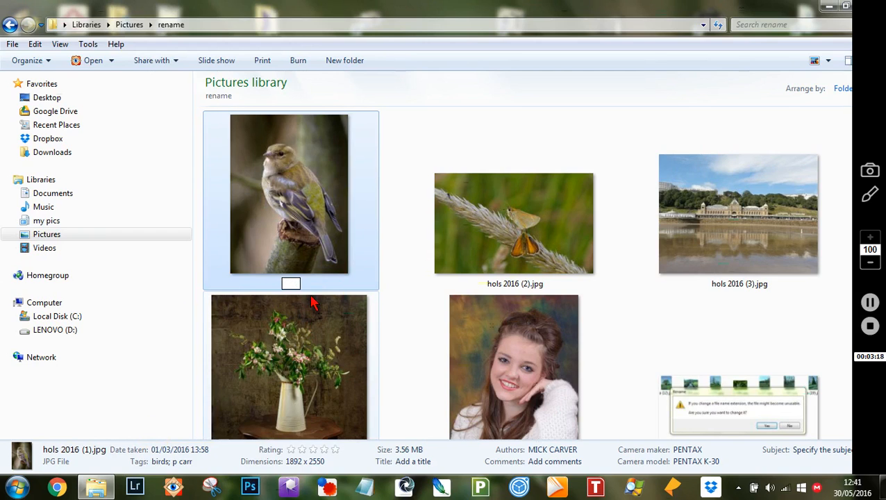
{"action": "type", "text": "d"}
{"action": "key", "text": "Return"}
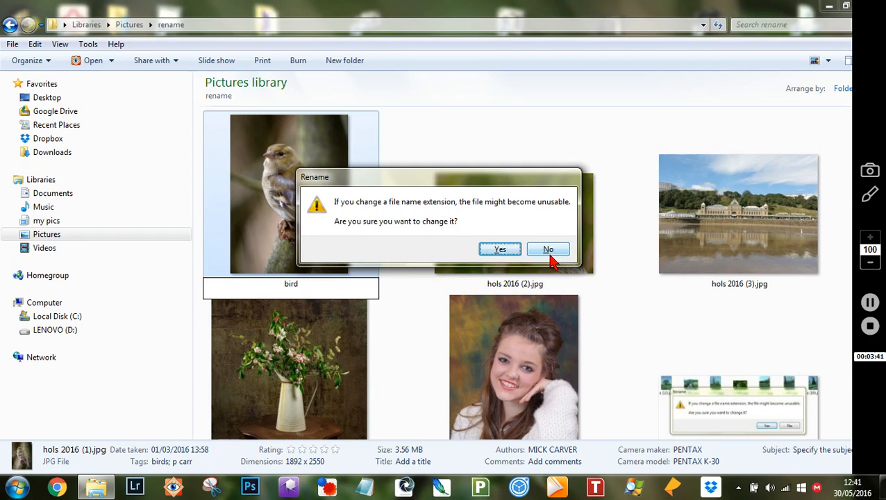
Decline the extension change so the bird photo keeps hols 2016 (1).jpg, then start renaming it again.
{"action": "left_click", "coordinate": [548, 251]}
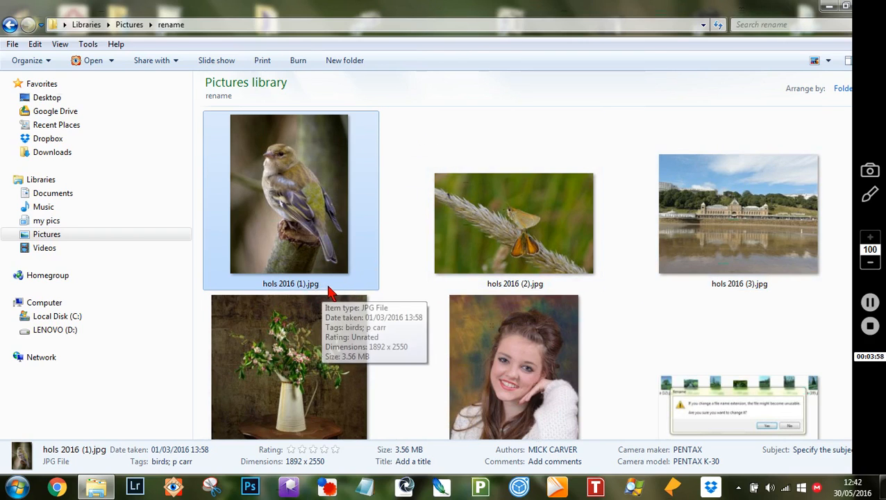
{"action": "left_click", "coordinate": [407, 155]}
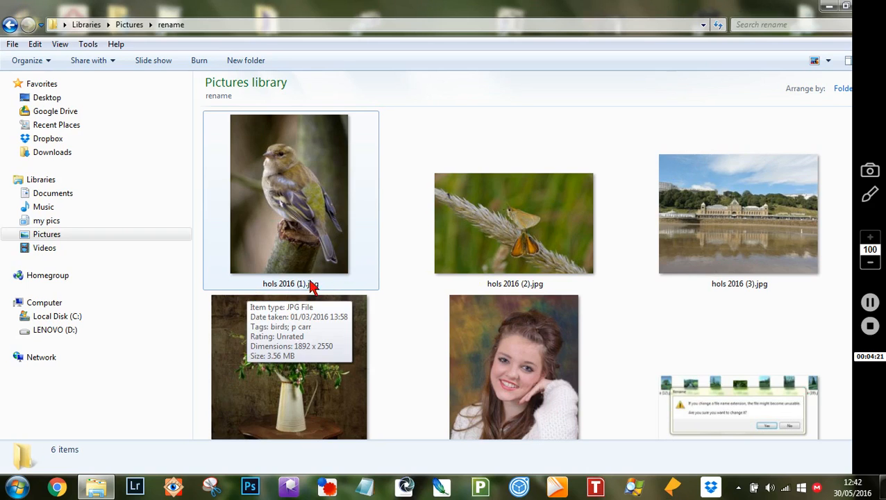
{"action": "right_click", "coordinate": [290, 215]}
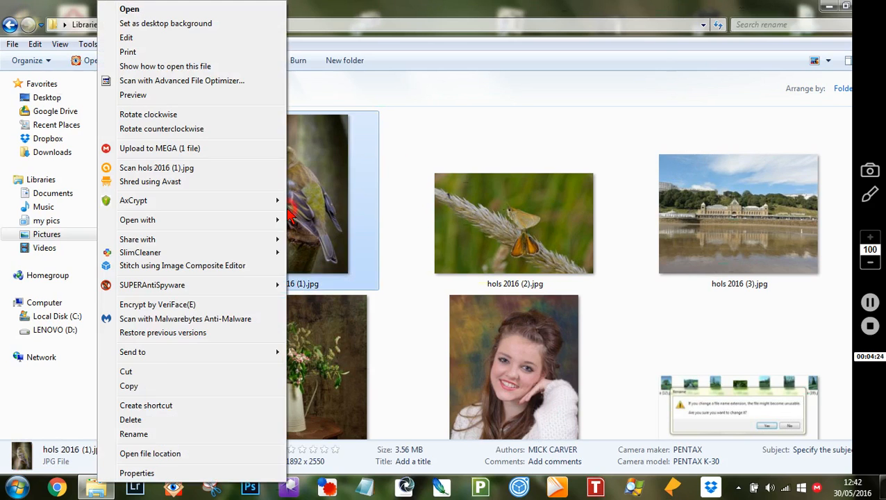
{"action": "left_click", "coordinate": [133, 433]}
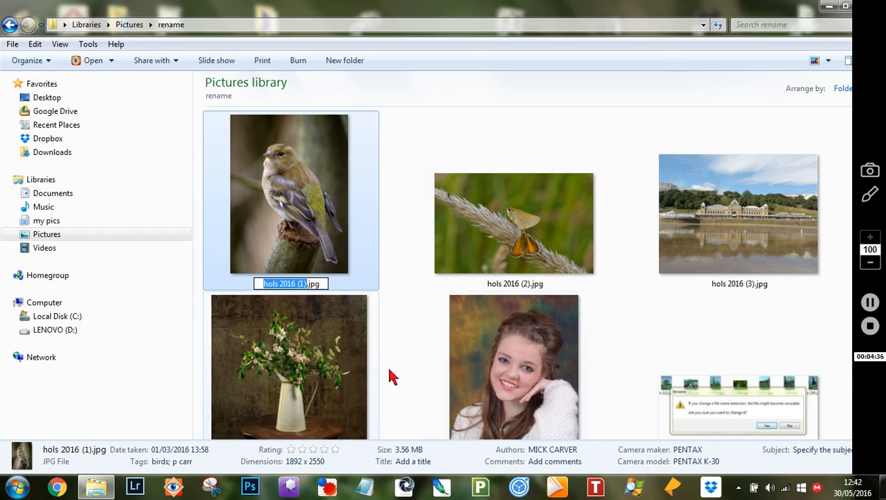
Cancel the rename and view the hols 2016 (6).JPG screenshot in the image viewer.
{"action": "left_click", "coordinate": [740, 417]}
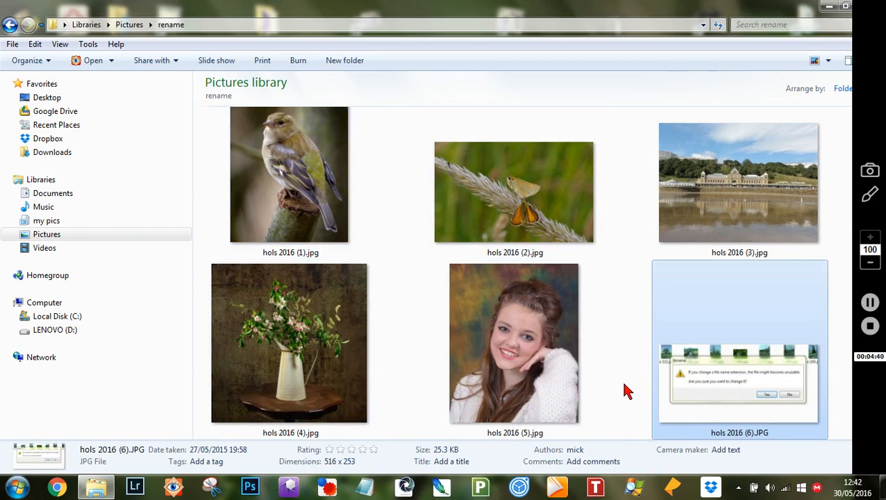
{"action": "left_click", "coordinate": [720, 383]}
{"action": "double_click", "coordinate": [719, 388]}
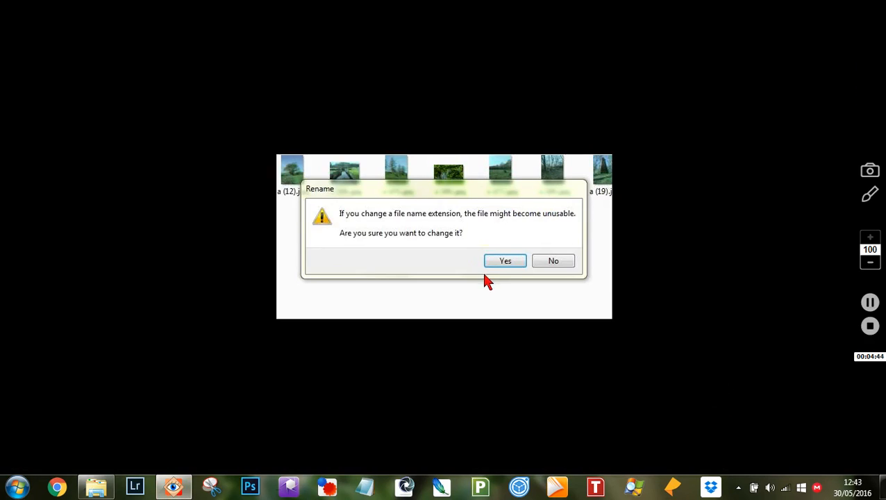
Zoom into the extension-warning screenshot, then minimize the TextMaker document to reveal the desktop.
{"action": "scroll", "coordinate": [482, 273], "scroll_direction": "up", "scroll_amount": 3}
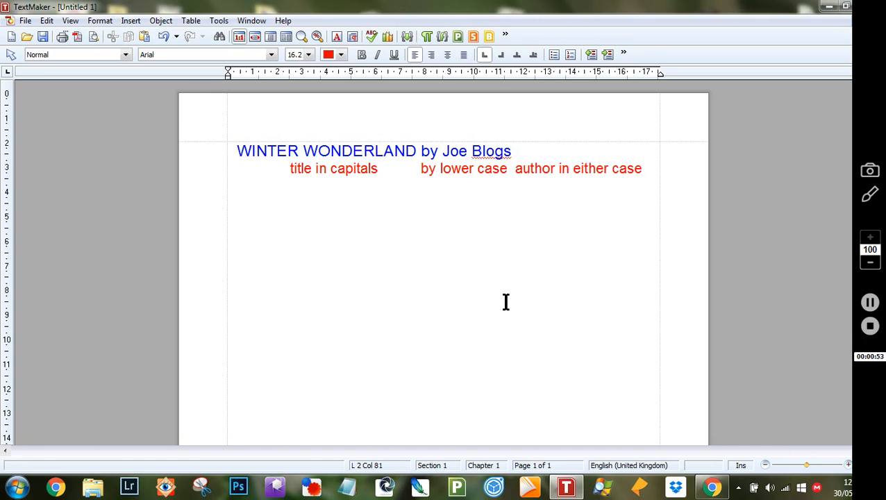
{"action": "left_click", "coordinate": [831, 10]}
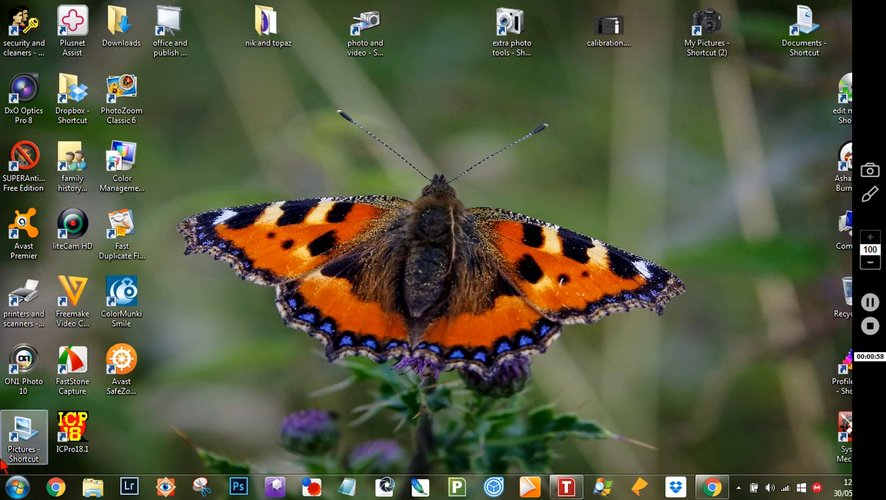
In the rename folder, rename hols.jpg to 'SPA by' followed by the photographer's name.
{"action": "double_click", "coordinate": [25, 435]}
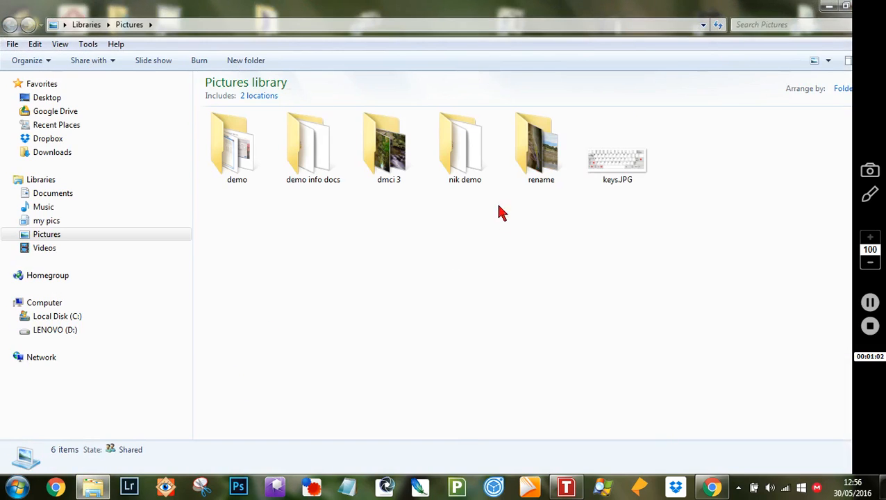
{"action": "double_click", "coordinate": [552, 150]}
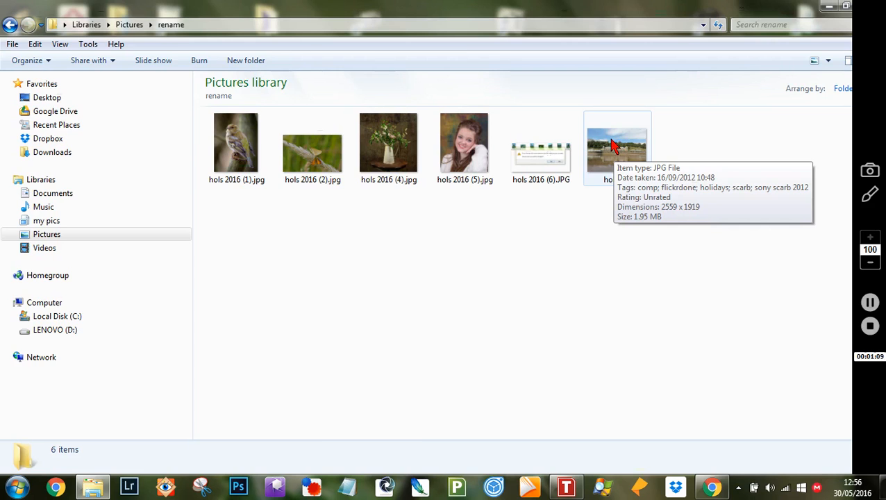
{"action": "right_click", "coordinate": [613, 146]}
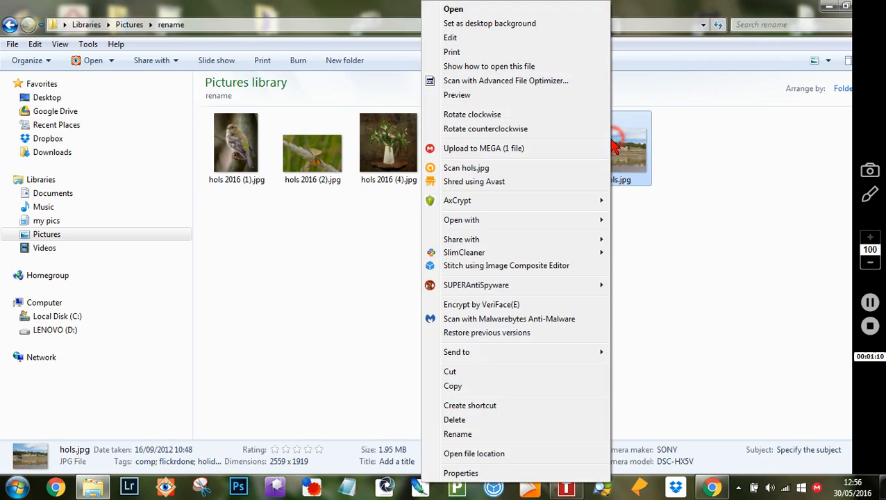
{"action": "left_click", "coordinate": [456, 434]}
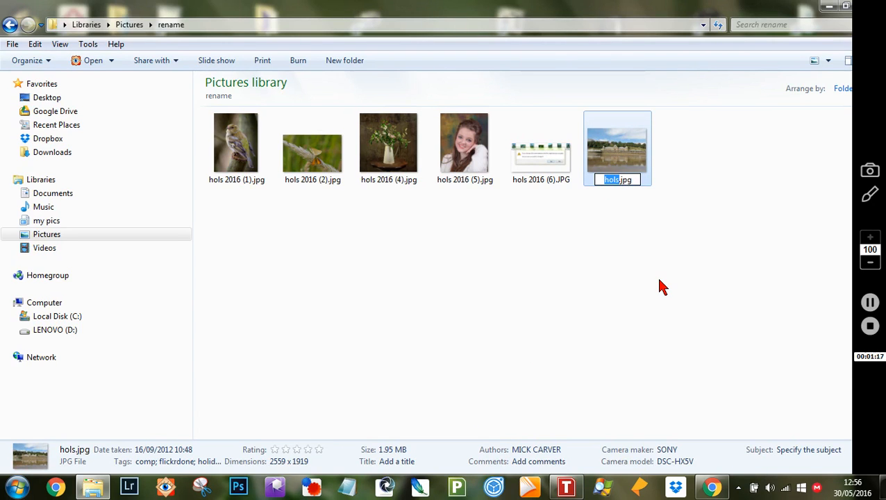
{"action": "type", "text": "SPA"}
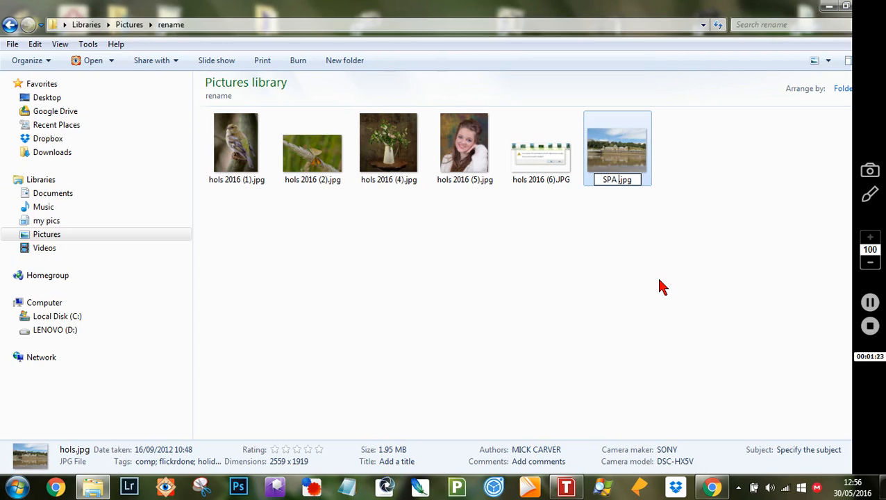
{"action": "type", "text": " by "}
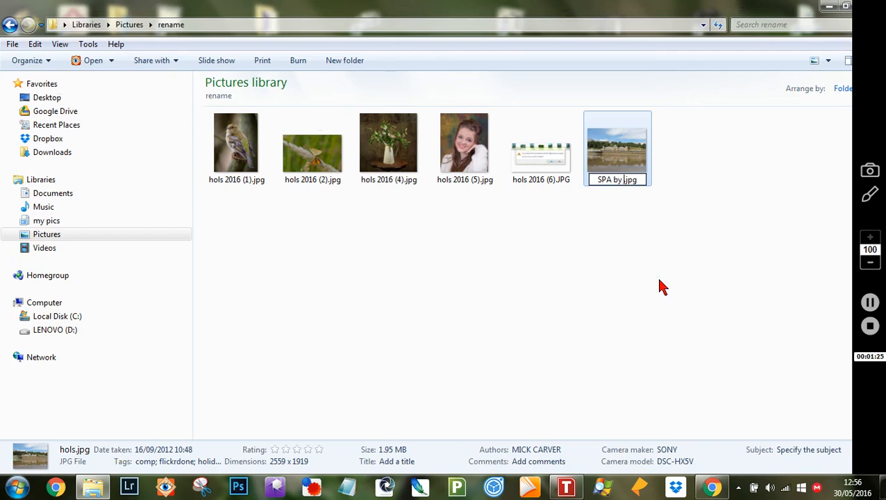
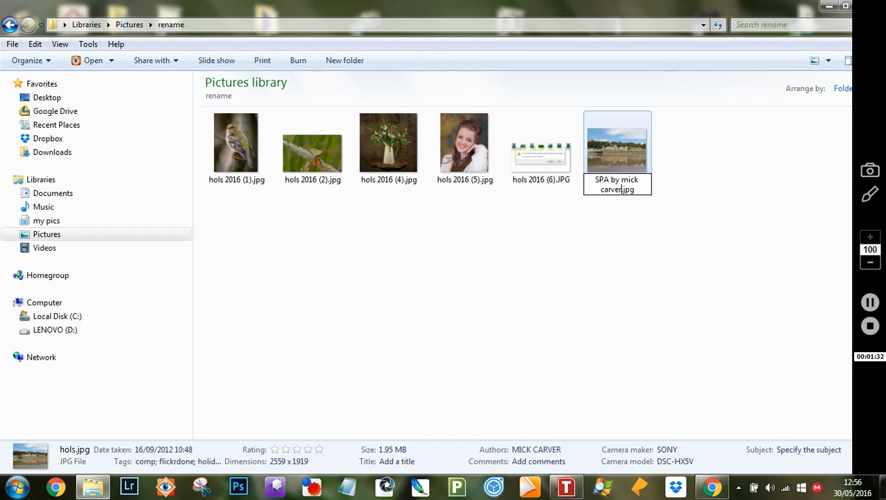
{"action": "left_click", "coordinate": [652, 316]}
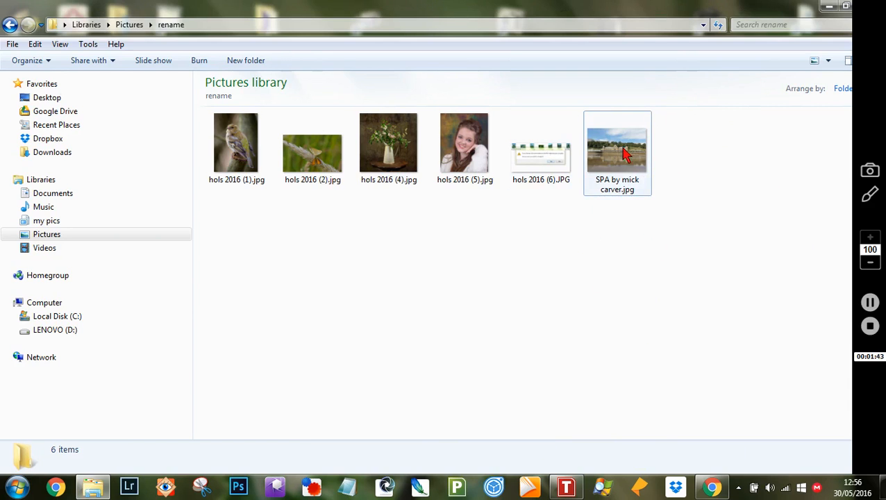
{"action": "mouse_move", "coordinate": [617, 145]}
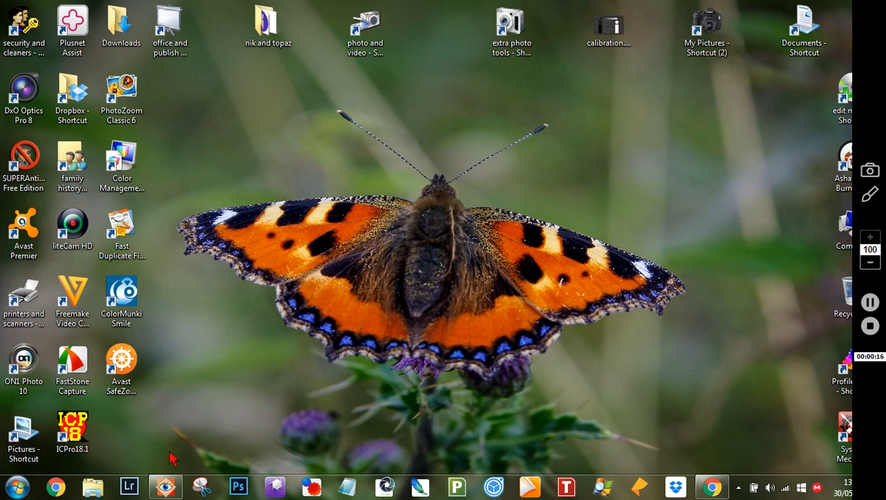
Bring FastStone Image Viewer forward and browse the rename thumbnails, ending on the bird photo's context menu.
{"action": "left_click", "coordinate": [167, 488]}
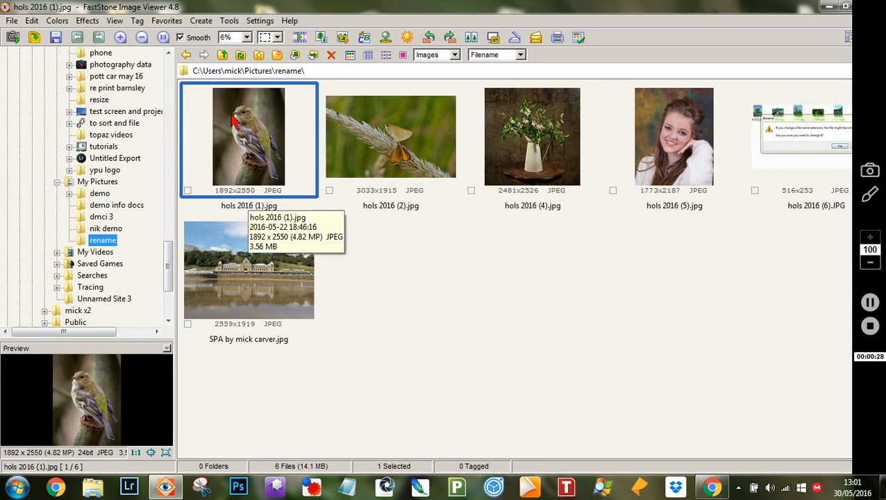
{"action": "left_click", "coordinate": [401, 154]}
{"action": "left_click", "coordinate": [545, 144]}
{"action": "left_click", "coordinate": [645, 148]}
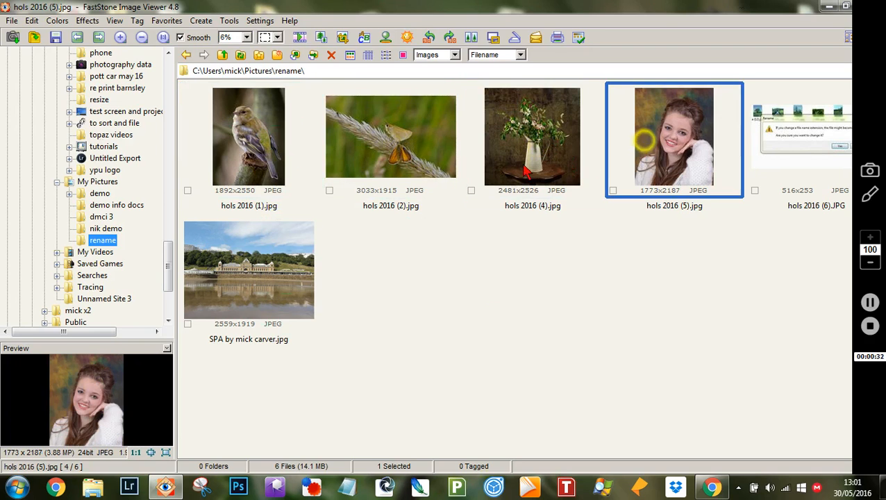
{"action": "left_click", "coordinate": [246, 139]}
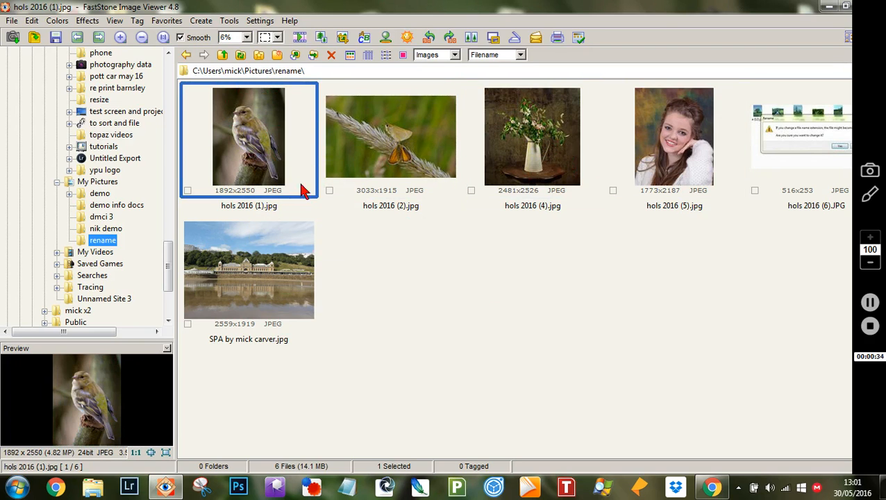
{"action": "right_click", "coordinate": [257, 131]}
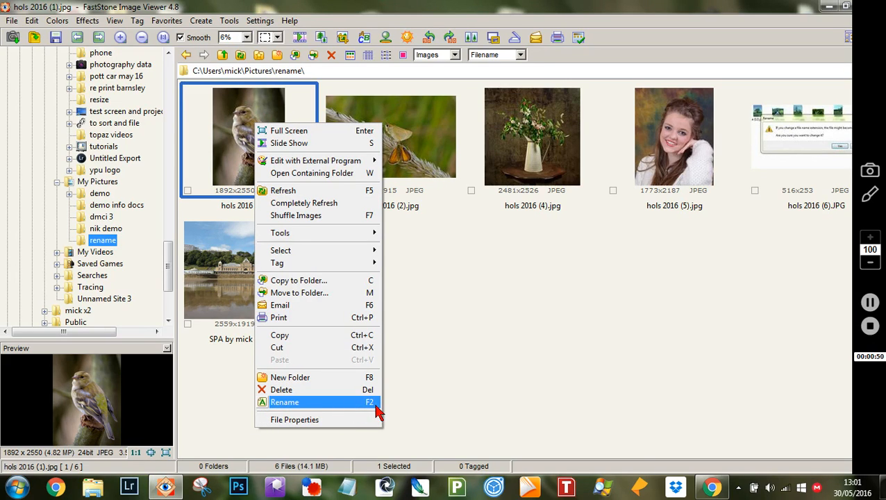
Rename hols 2016 (1).jpg to BIRD plus the photographer's credit, keeping the .jpg extension.
{"action": "left_click", "coordinate": [292, 402]}
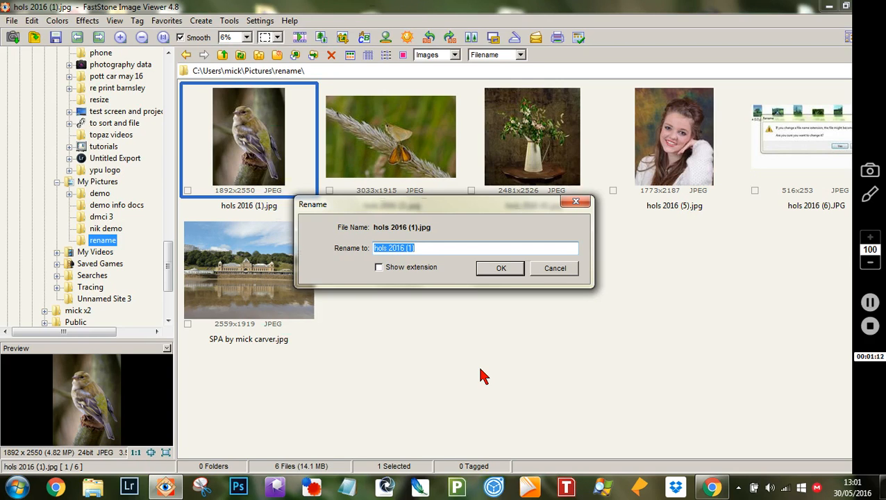
{"action": "type", "text": "B"}
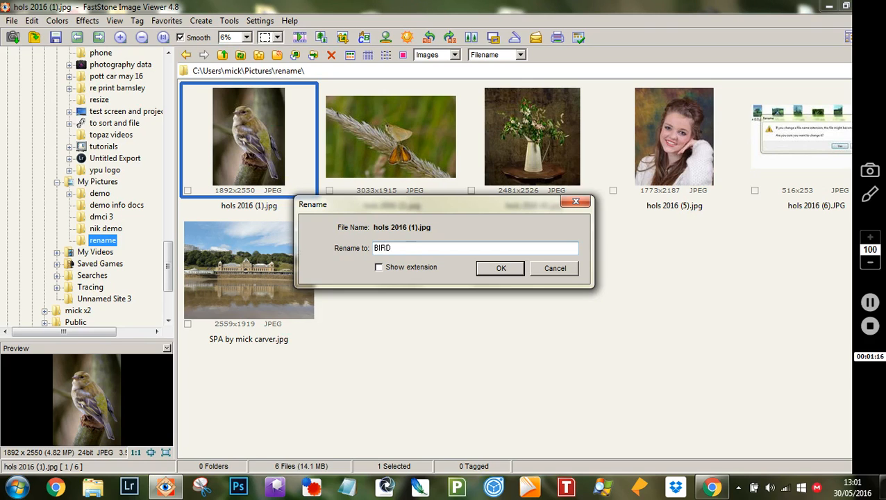
{"action": "type", "text": "IRD"}
{"action": "left_click", "coordinate": [379, 269]}
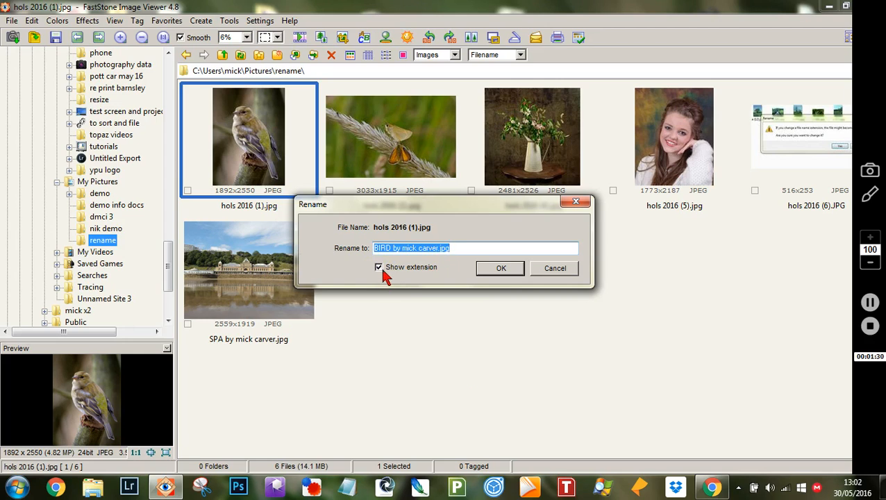
{"action": "left_click", "coordinate": [379, 269]}
{"action": "left_click", "coordinate": [501, 269]}
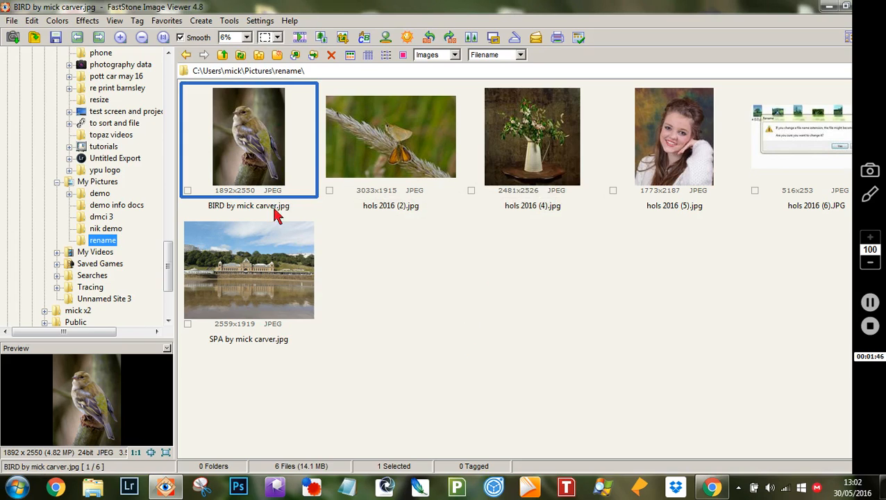
{"action": "mouse_move", "coordinate": [271, 115]}
Cancel a rename of hols 2016 (4) so it keeps its original name, and clear the selection.
{"action": "mouse_move", "coordinate": [529, 136]}
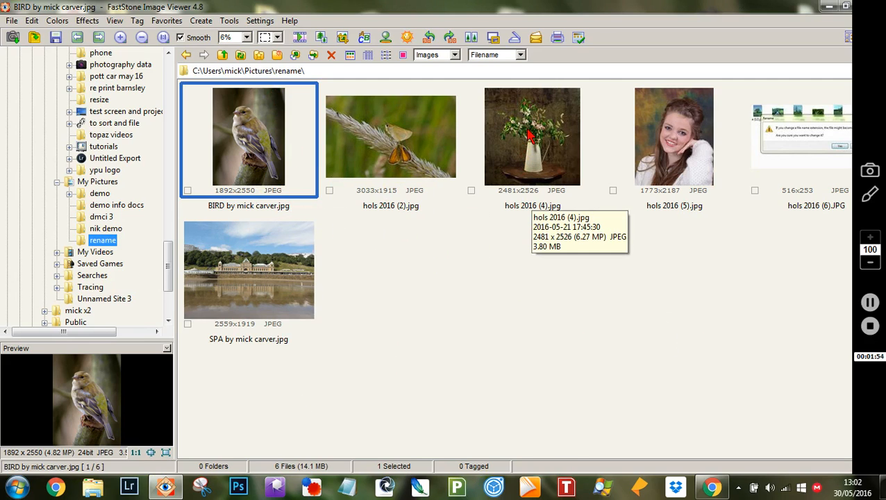
{"action": "right_click", "coordinate": [528, 136]}
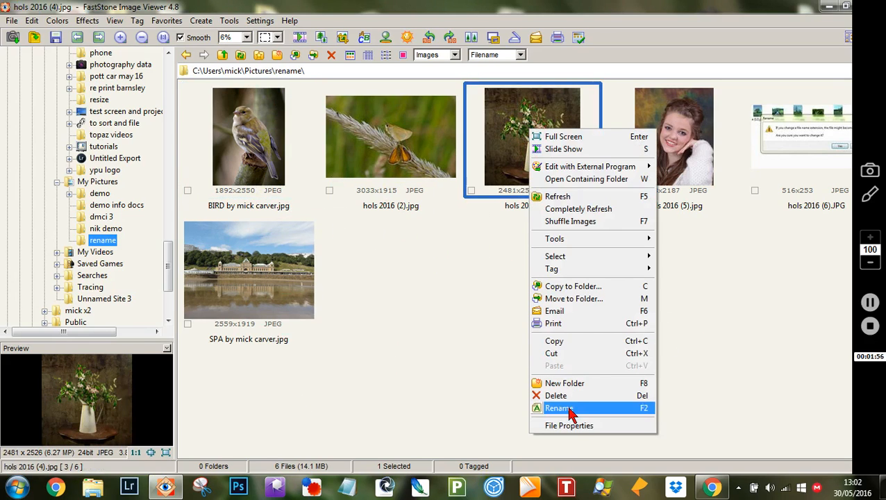
{"action": "left_click", "coordinate": [576, 409]}
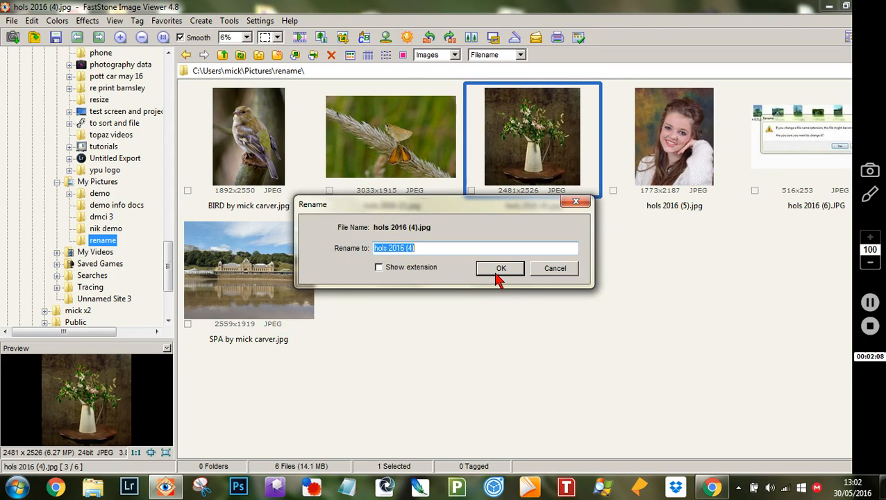
{"action": "left_click", "coordinate": [559, 271]}
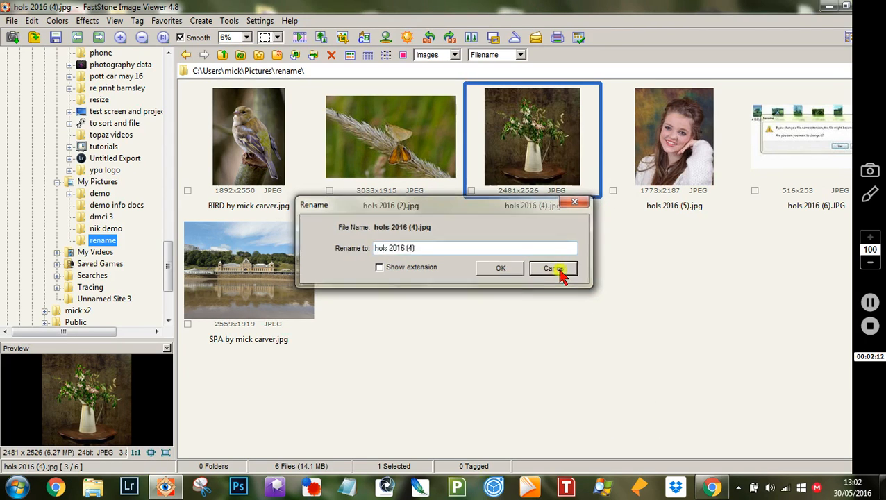
{"action": "left_click", "coordinate": [615, 306]}
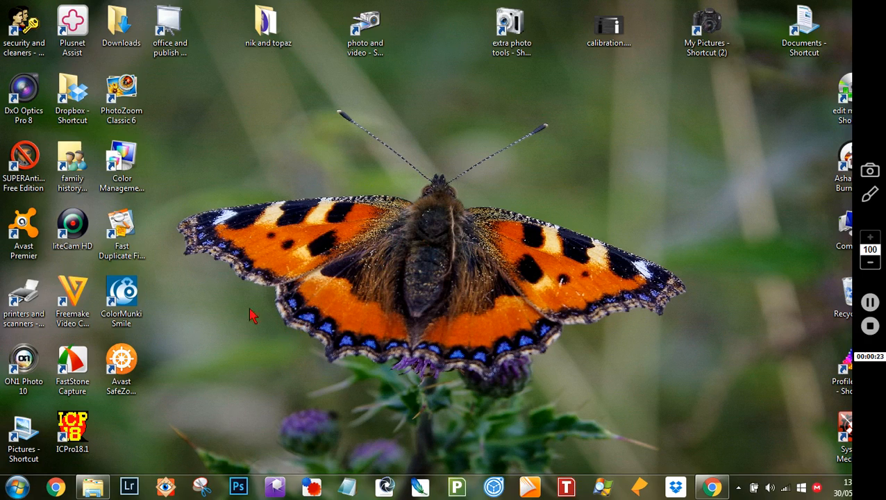
Open the Pictures library from the desktop shortcut and view 1 (1).jpg full screen.
{"action": "left_click", "coordinate": [21, 428]}
{"action": "double_click", "coordinate": [21, 428]}
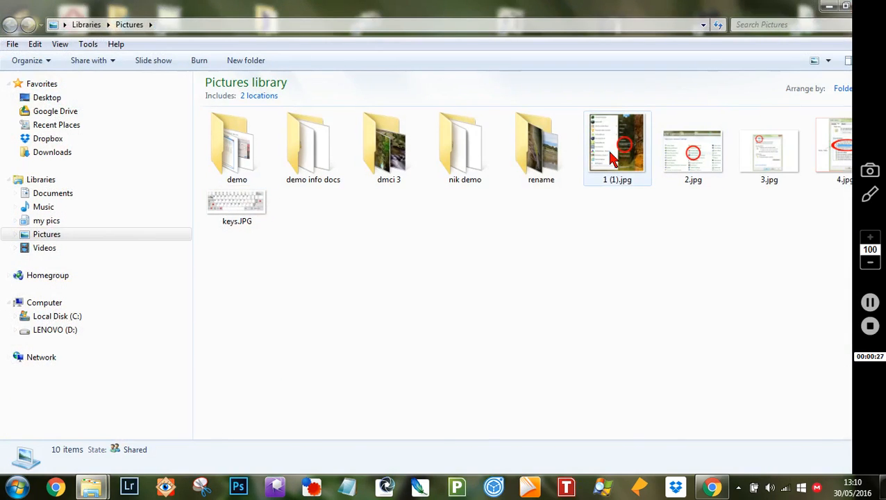
{"action": "left_click", "coordinate": [611, 158]}
{"action": "double_click", "coordinate": [611, 158]}
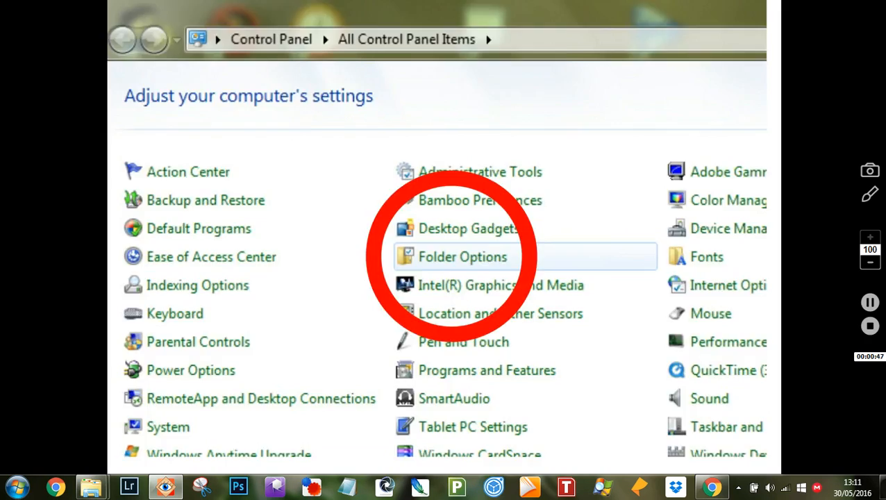
View the Folder Options tutorial screenshot in Photo Viewer, then close the viewer.
{"action": "double_click", "coordinate": [451, 257]}
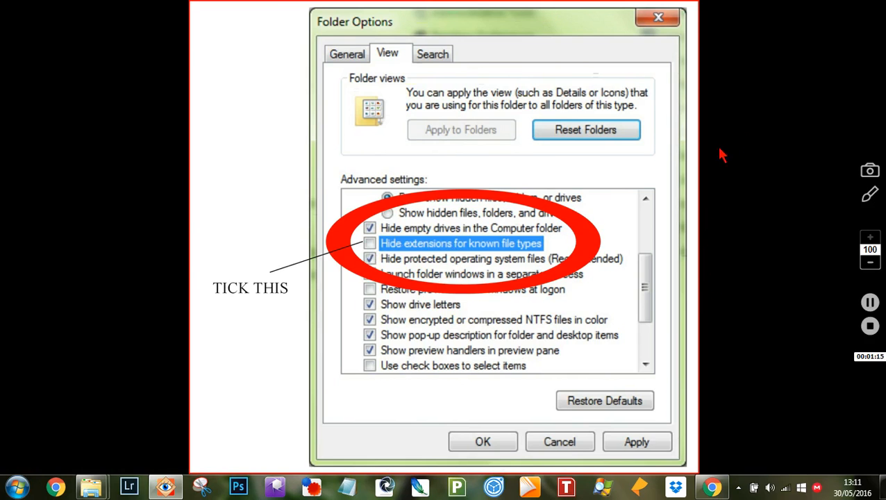
{"action": "key", "text": "Escape"}
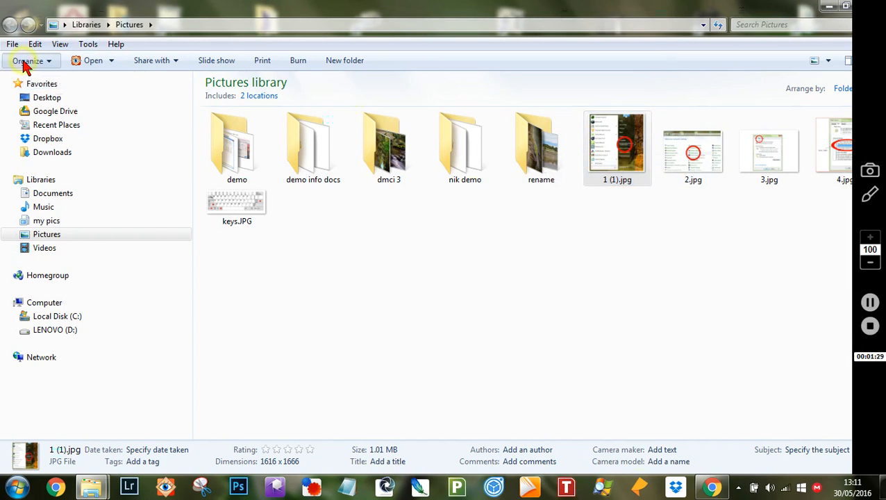
Turn on 'Hide extensions for known file types' in Folder Options and apply it.
{"action": "left_click", "coordinate": [26, 61]}
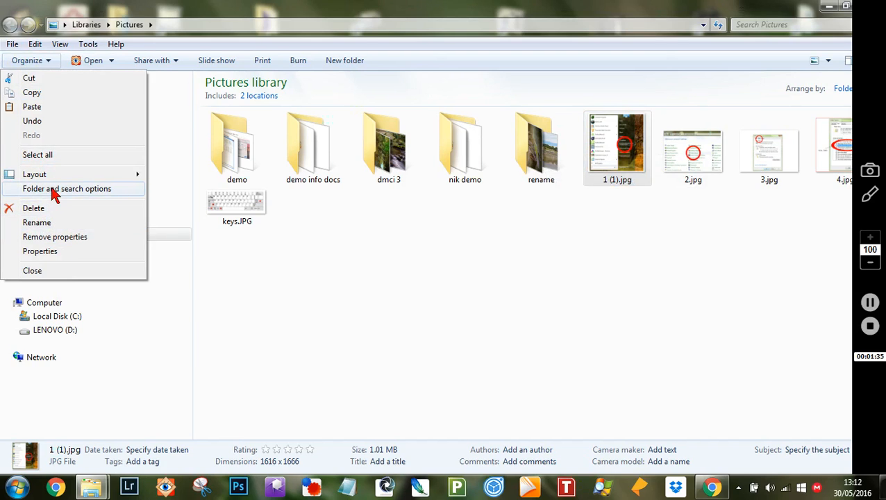
{"action": "left_click", "coordinate": [54, 189]}
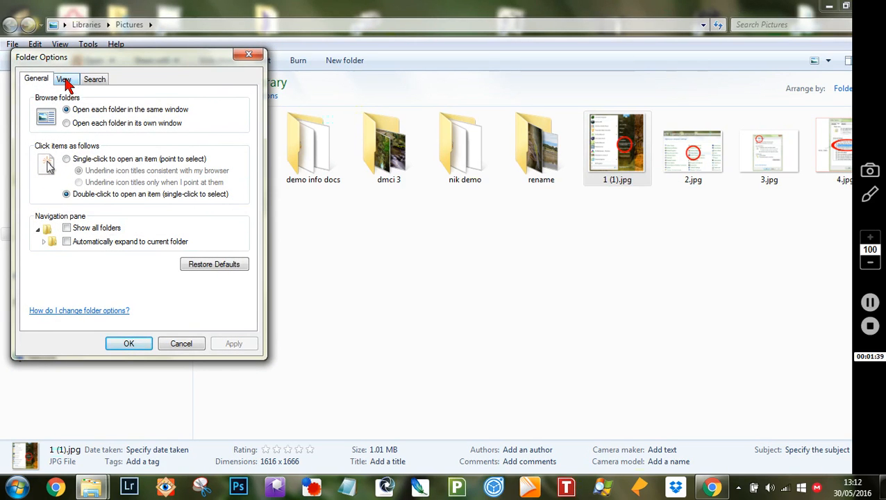
{"action": "left_click", "coordinate": [64, 80]}
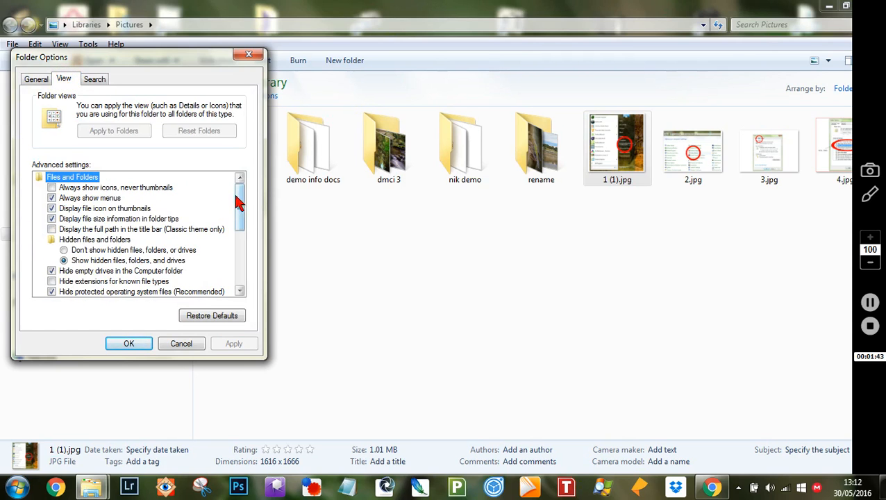
{"action": "scroll", "coordinate": [241, 203], "scroll_direction": "down", "scroll_amount": 1}
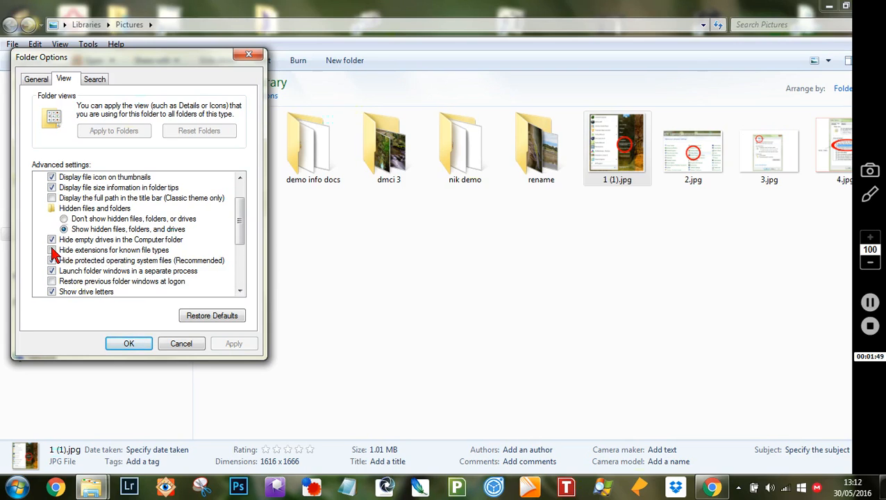
{"action": "left_click", "coordinate": [52, 250]}
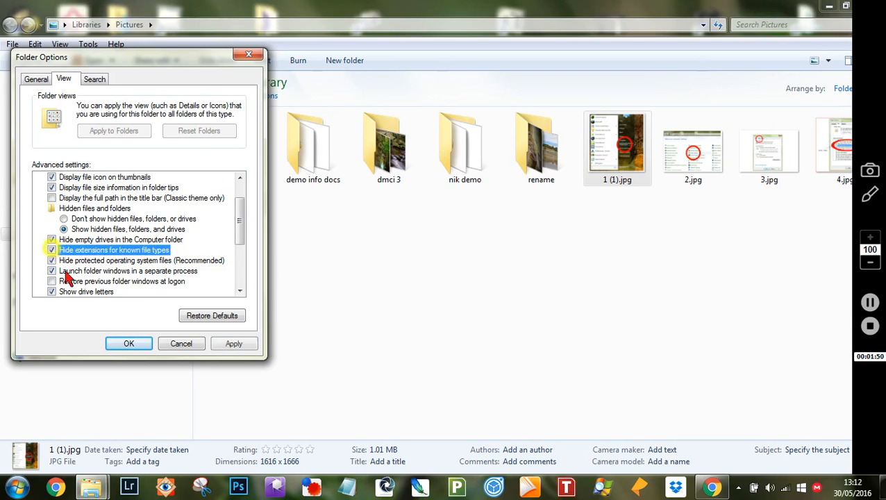
{"action": "left_click", "coordinate": [127, 347]}
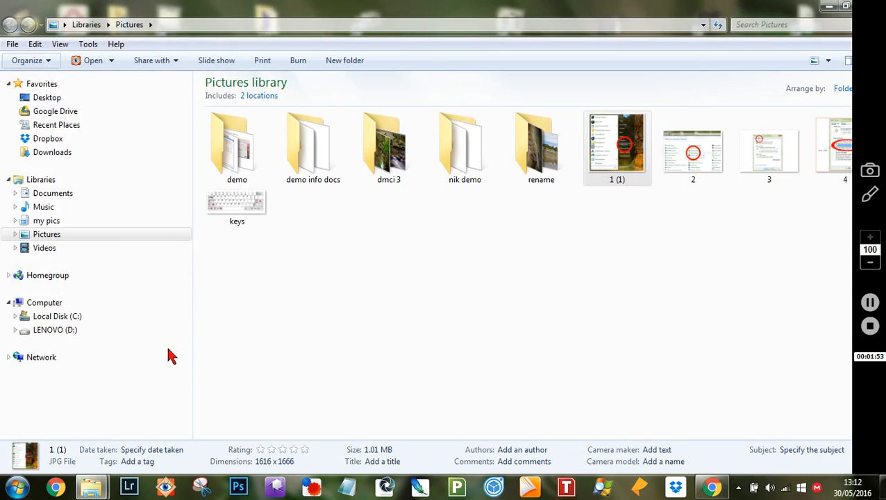
Browse the rename and dmci 3 folders, ending inside the rename folder.
{"action": "left_click", "coordinate": [496, 340]}
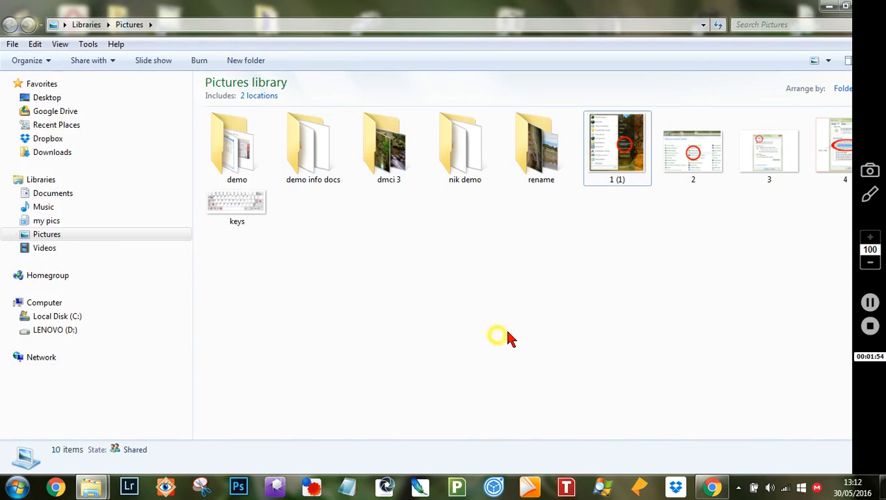
{"action": "double_click", "coordinate": [543, 152]}
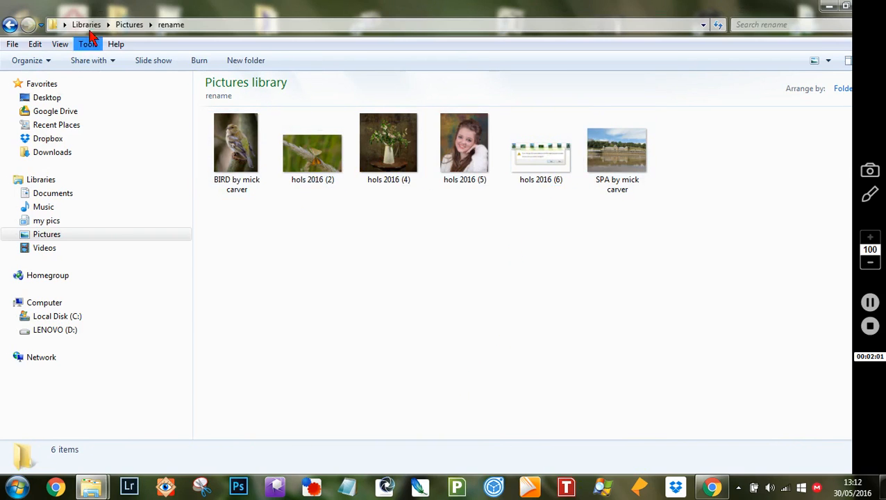
{"action": "left_click", "coordinate": [10, 24]}
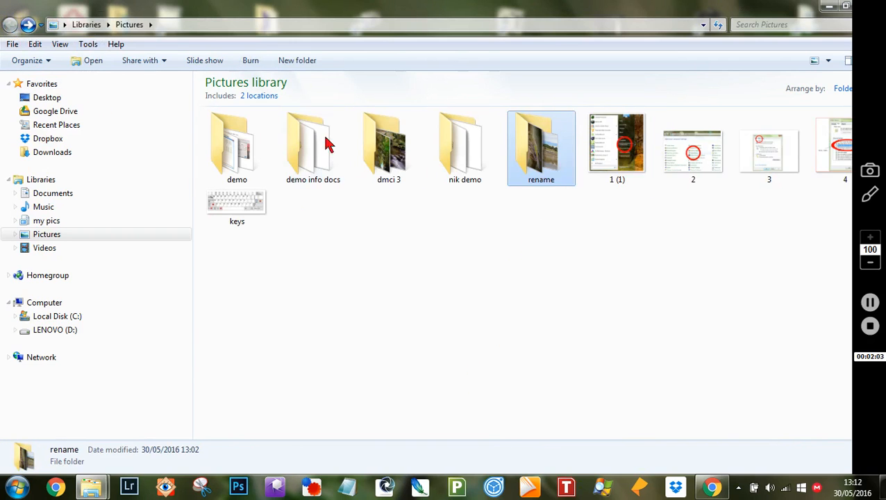
{"action": "double_click", "coordinate": [387, 147]}
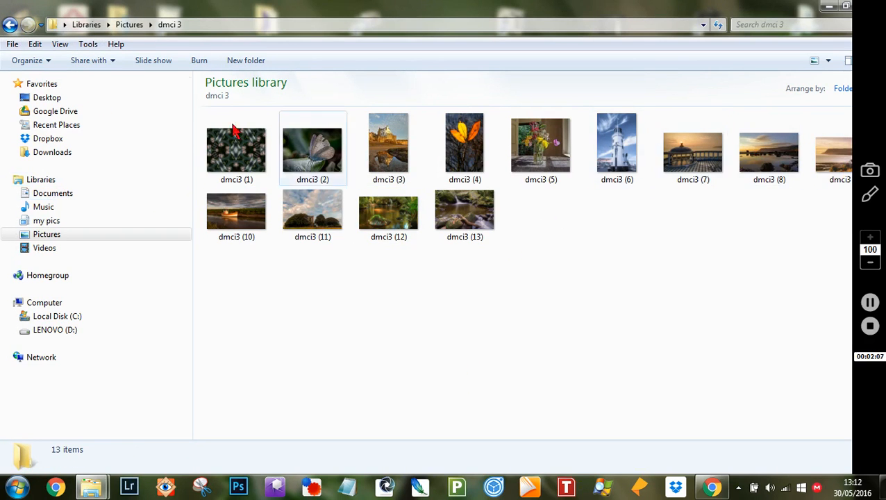
{"action": "left_click", "coordinate": [10, 24]}
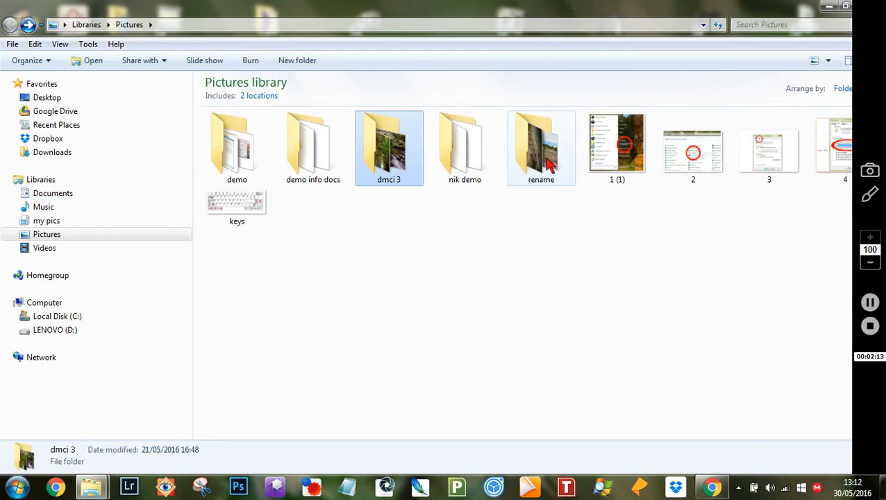
{"action": "double_click", "coordinate": [548, 163]}
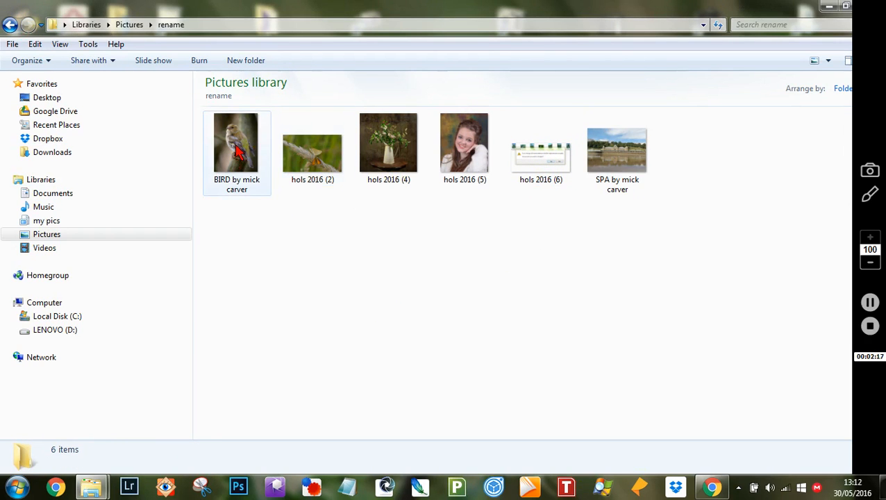
Rename the photo 'hols 2016 (2)' to 'butterfly'.
{"action": "right_click", "coordinate": [301, 145]}
{"action": "left_click", "coordinate": [142, 434]}
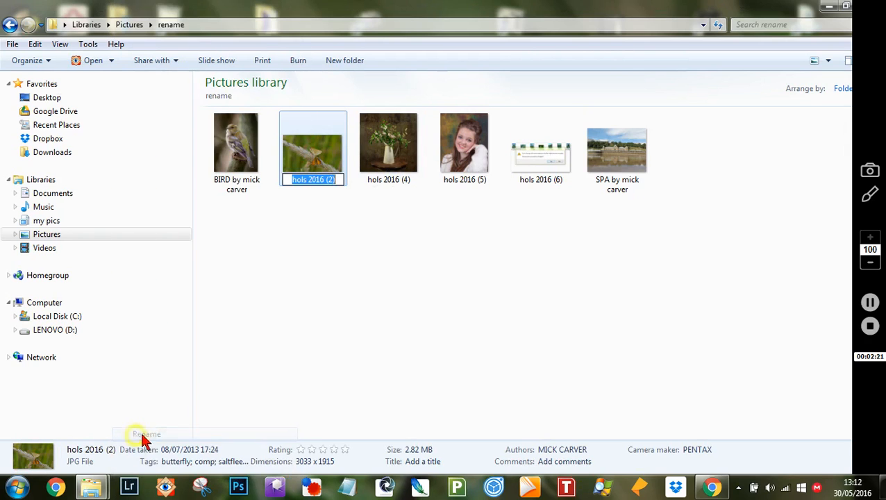
{"action": "left_click", "coordinate": [337, 178]}
{"action": "key", "text": "BackSpace"}
{"action": "key", "text": "BackSpace"}
{"action": "key", "text": "BackSpace"}
{"action": "key", "text": "BackSpace"}
{"action": "key", "text": "BackSpace"}
{"action": "key", "text": "BackSpace"}
{"action": "key", "text": "BackSpace"}
{"action": "key", "text": "BackSpace"}
{"action": "key", "text": "BackSpace"}
{"action": "key", "text": "BackSpace"}
{"action": "key", "text": "BackSpace"}
{"action": "key", "text": "BackSpace"}
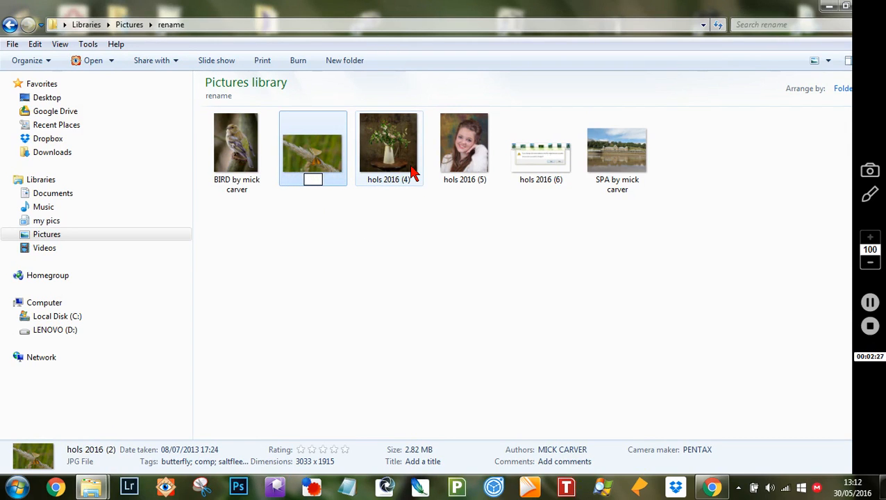
{"action": "type", "text": "butterfly"}
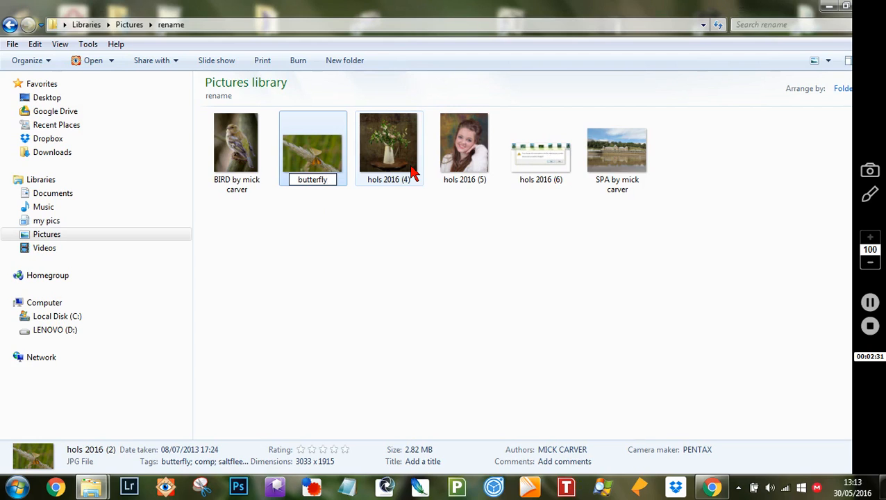
{"action": "key", "text": "Return"}
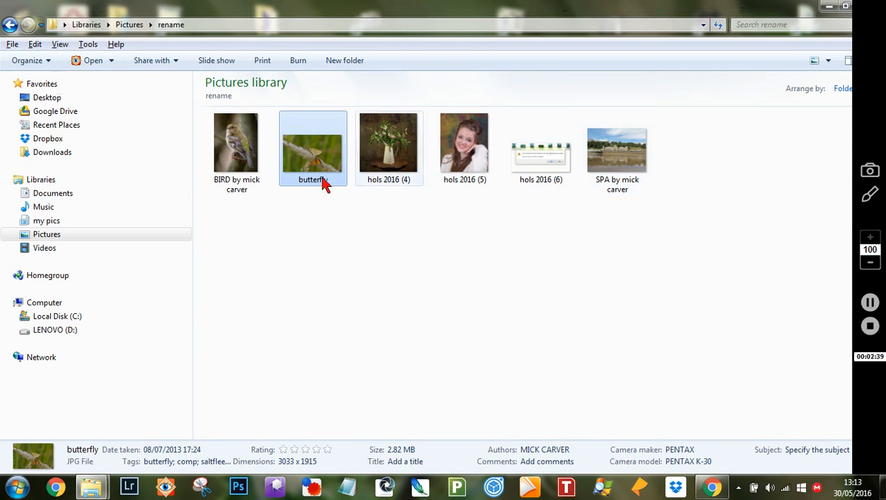
{"action": "left_click", "coordinate": [322, 317]}
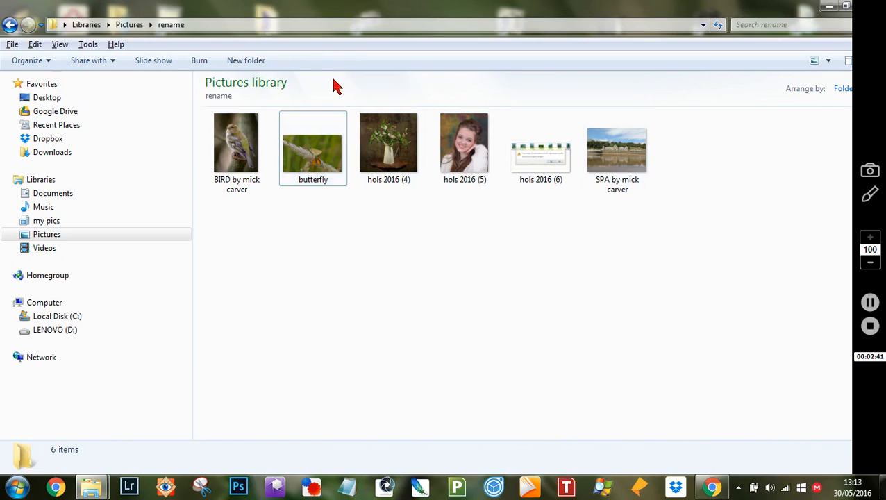